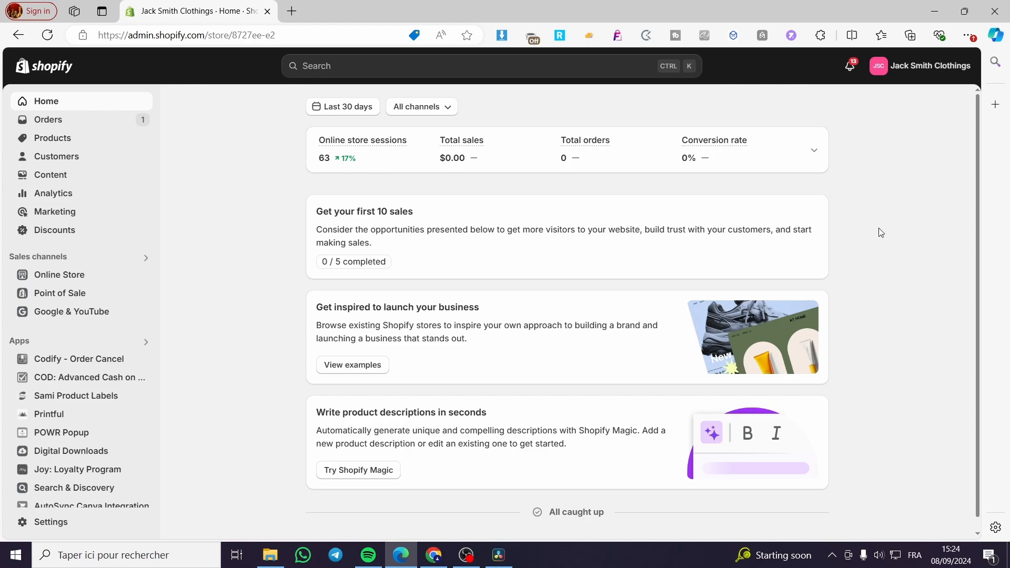
- Search the Shopify App Store for "TZ trust badges"
mouse_move(784, 215)
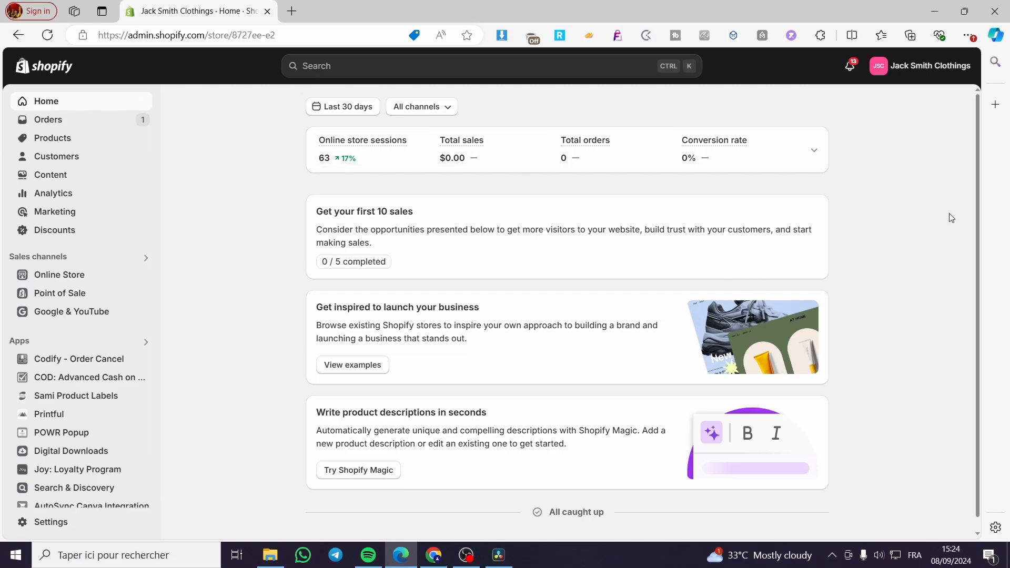
click(464, 66)
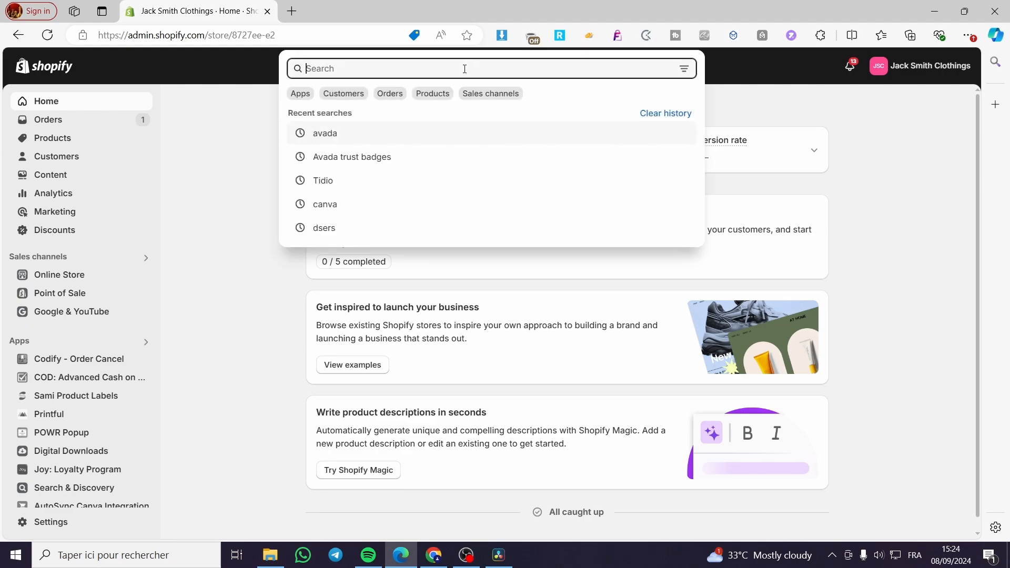
text(TZ trust)
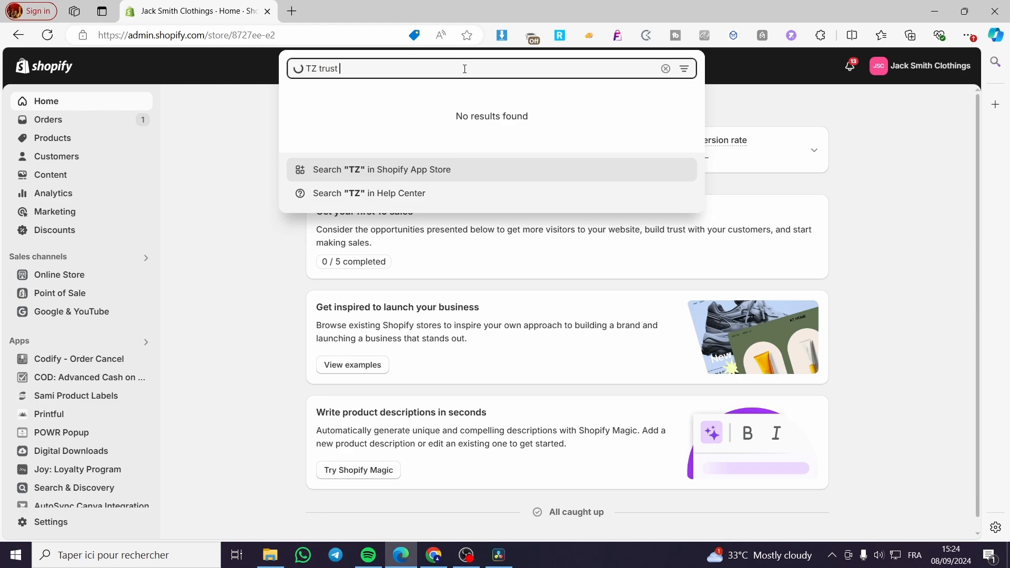
text( badges)
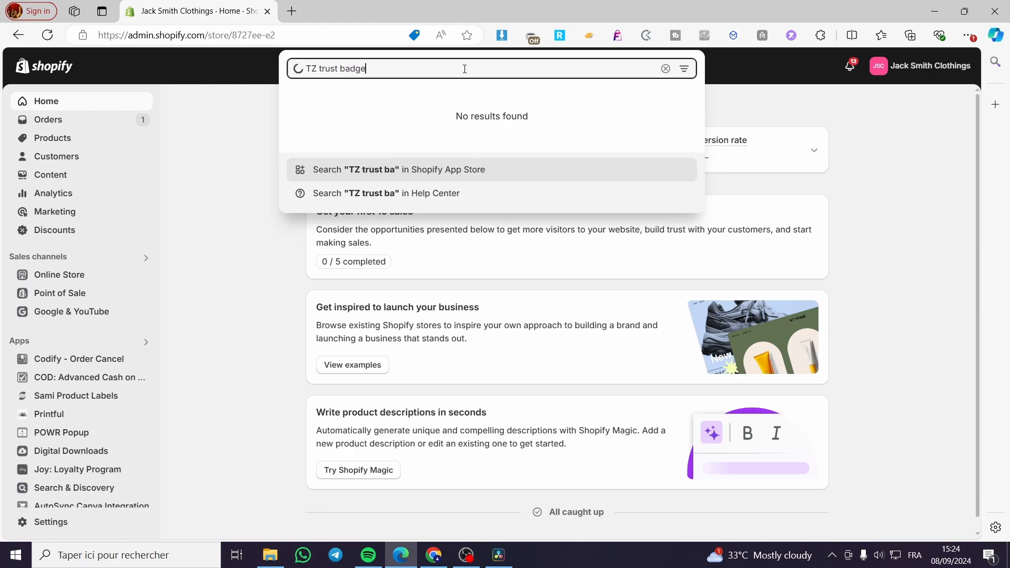
click(399, 179)
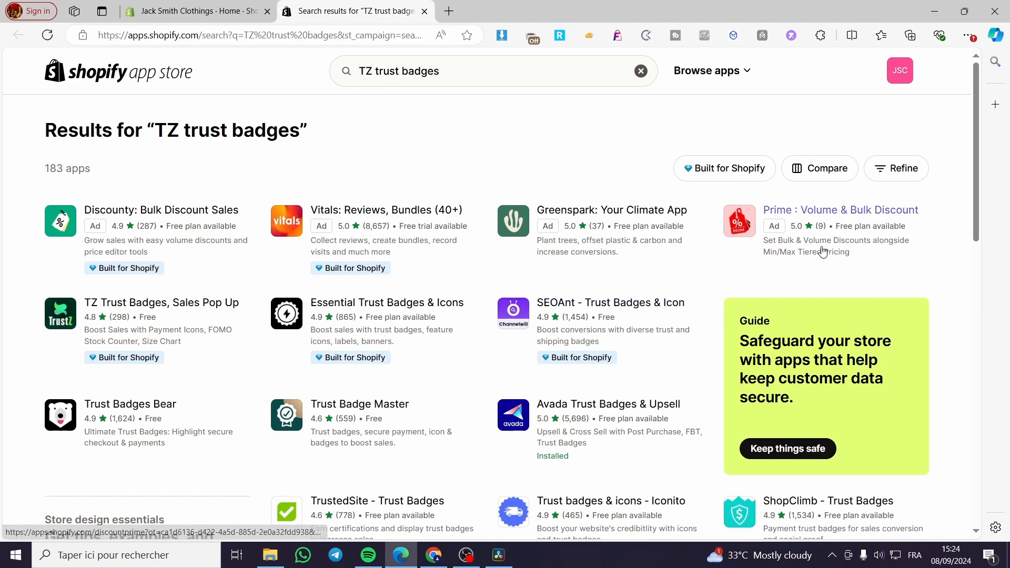
- Install the TZ Trust Badges, Sales Pop Up app from the search results and approve its data access
scroll(901, 271, down, 2)
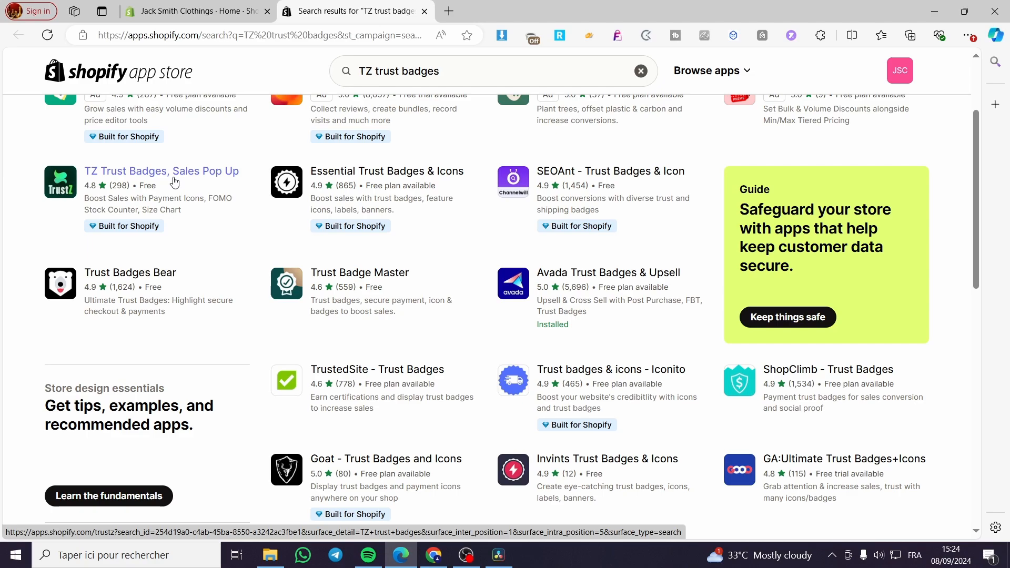
scroll(397, 239, up, 3)
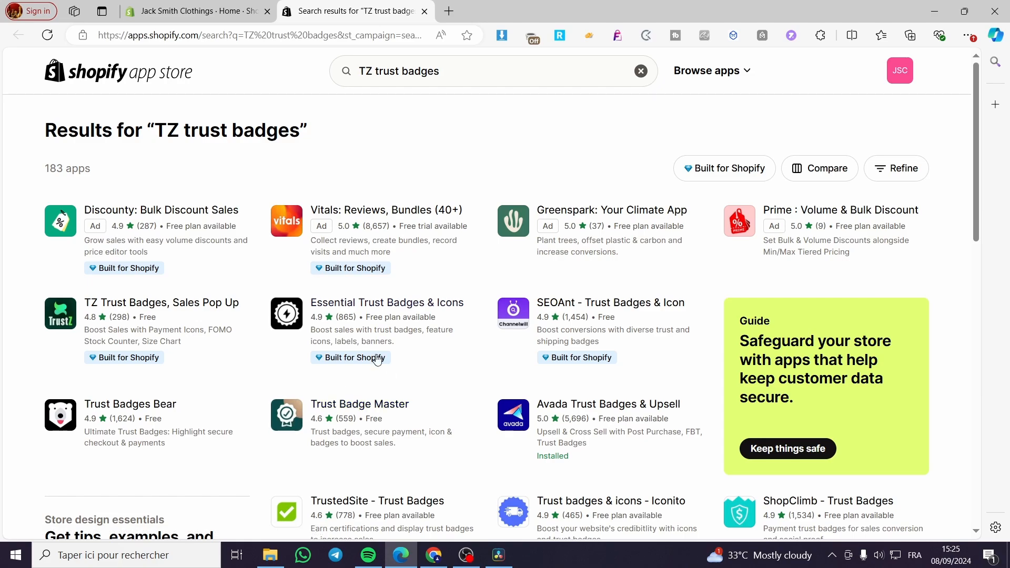
click(147, 309)
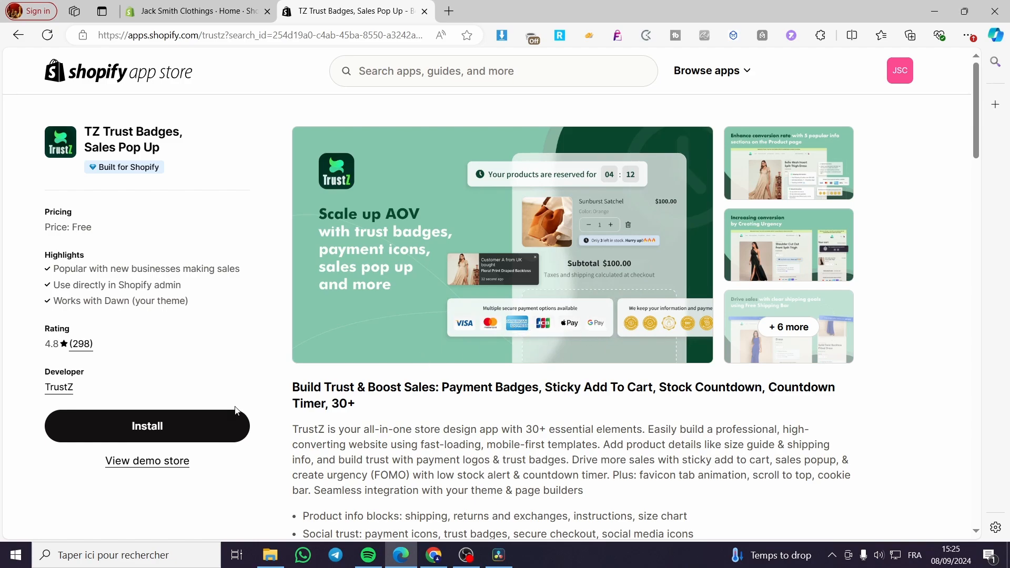
click(231, 425)
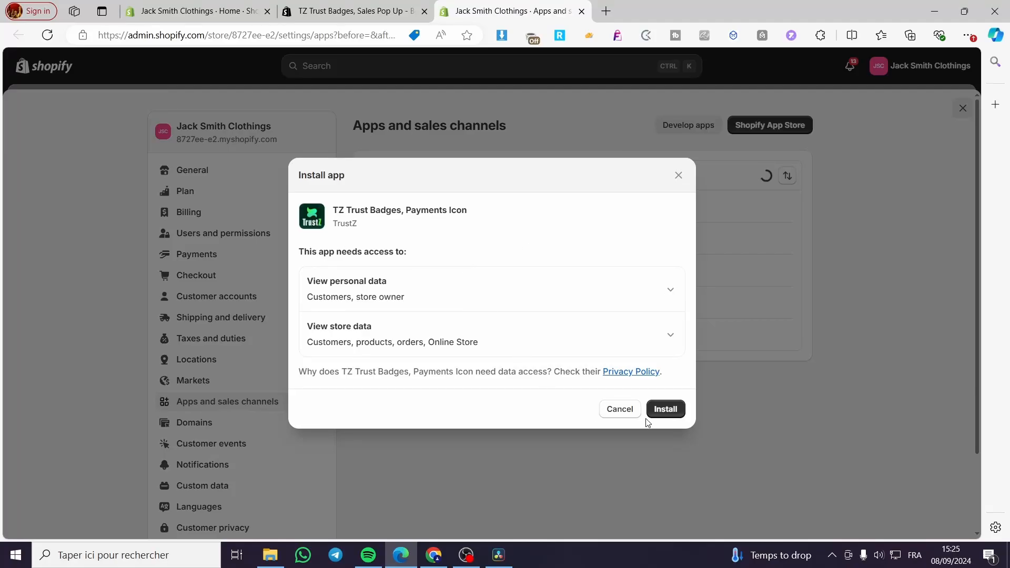
click(671, 416)
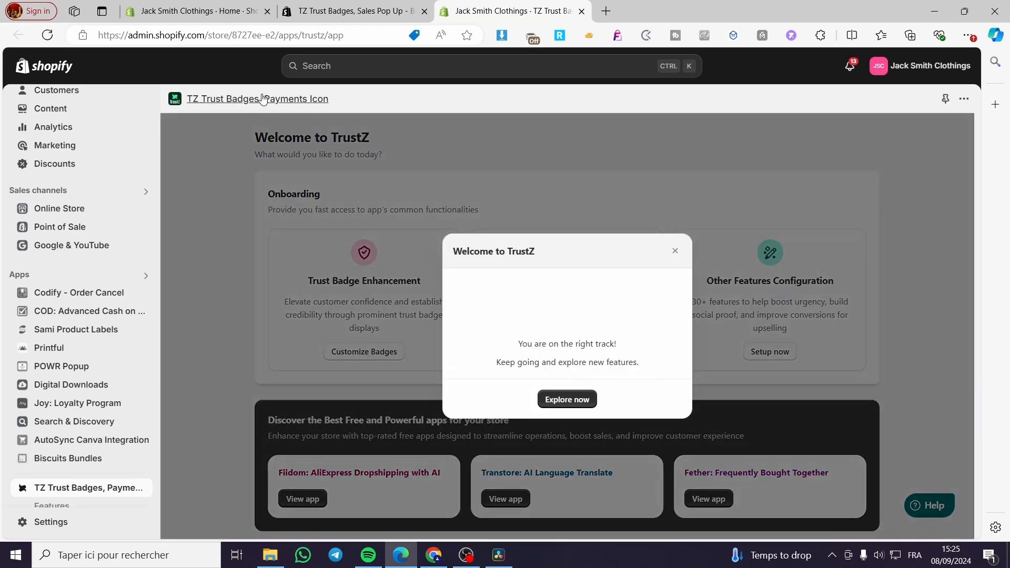
- Dismiss the TrustZ welcome message and pin the app to the store admin's navigation
click(675, 252)
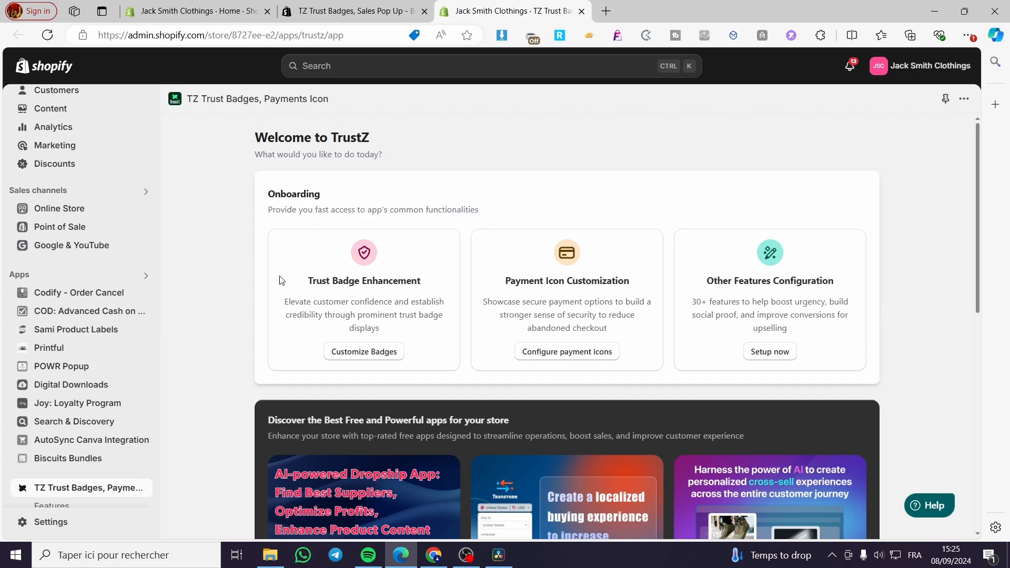
scroll(124, 331, down, 1)
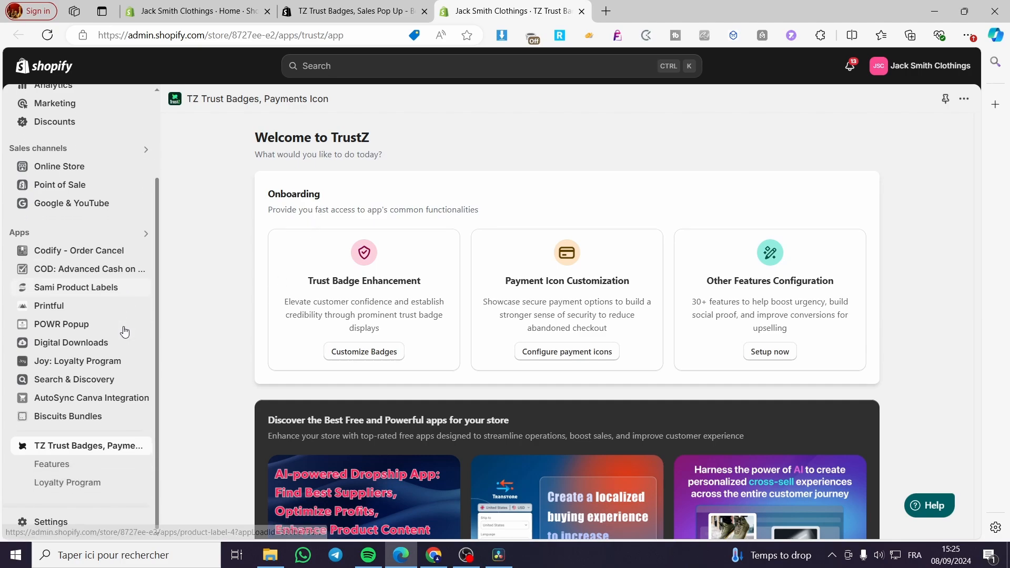
click(944, 99)
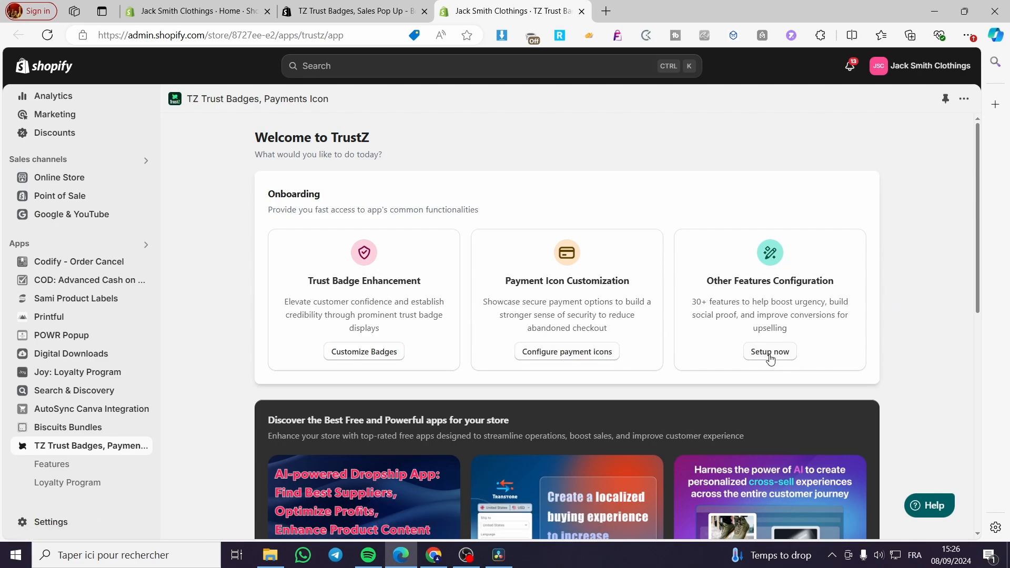
- Open the payment icon configuration and start the theme analysis for Payment Badges on the product page
scroll(567, 322, down, 4)
scroll(566, 322, down, 4)
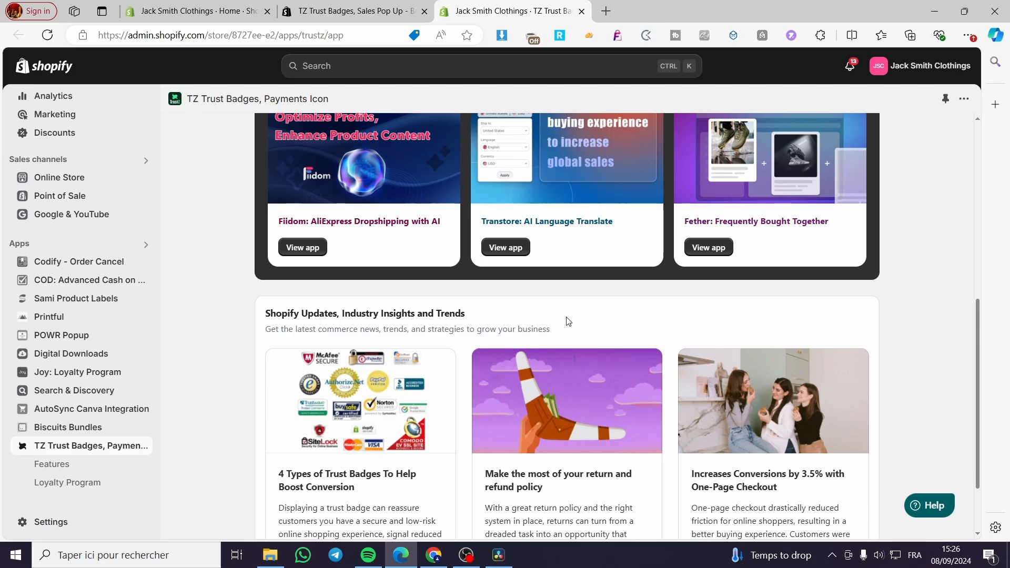
scroll(568, 321, up, 7)
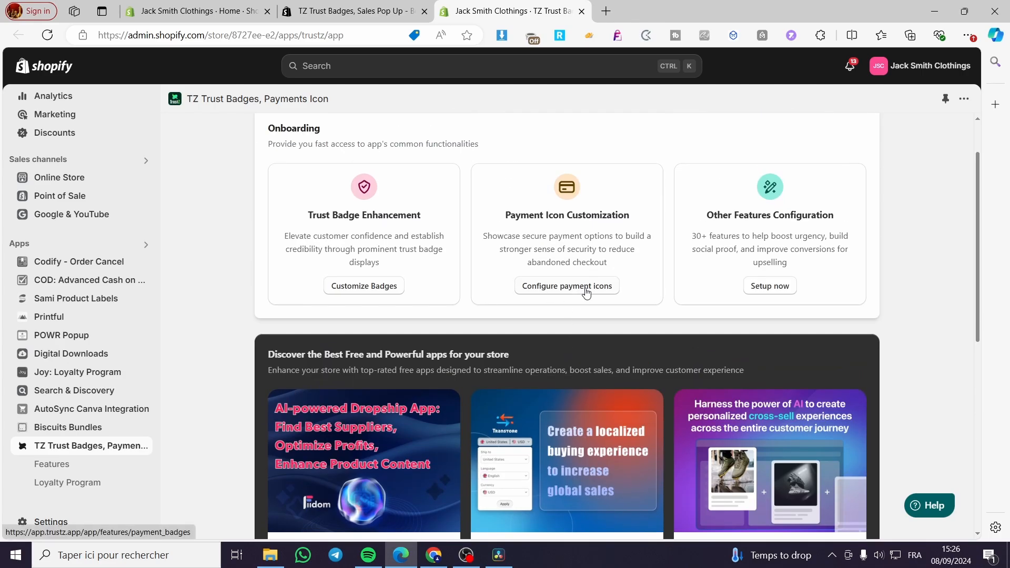
click(579, 293)
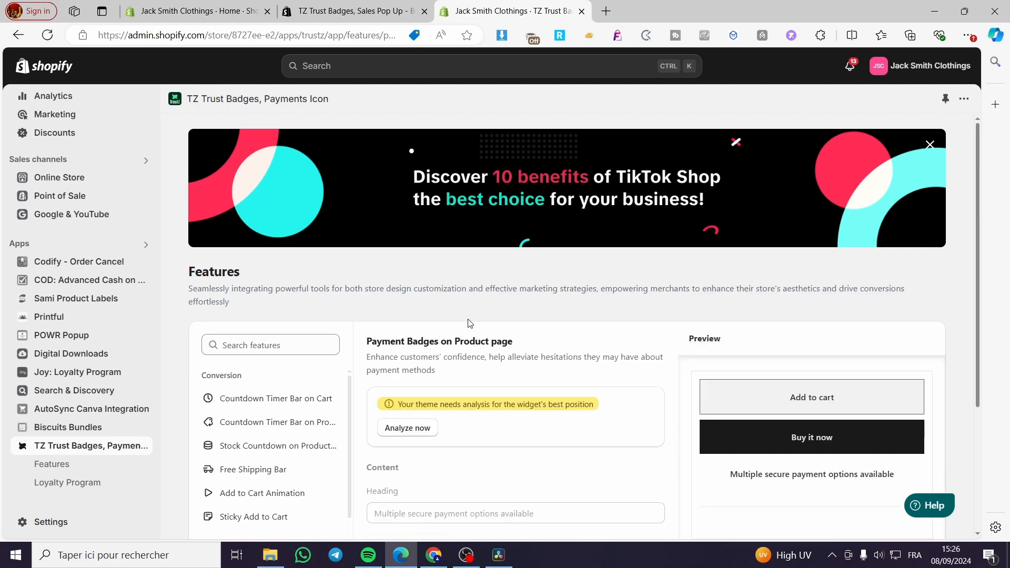
scroll(439, 339, down, 1)
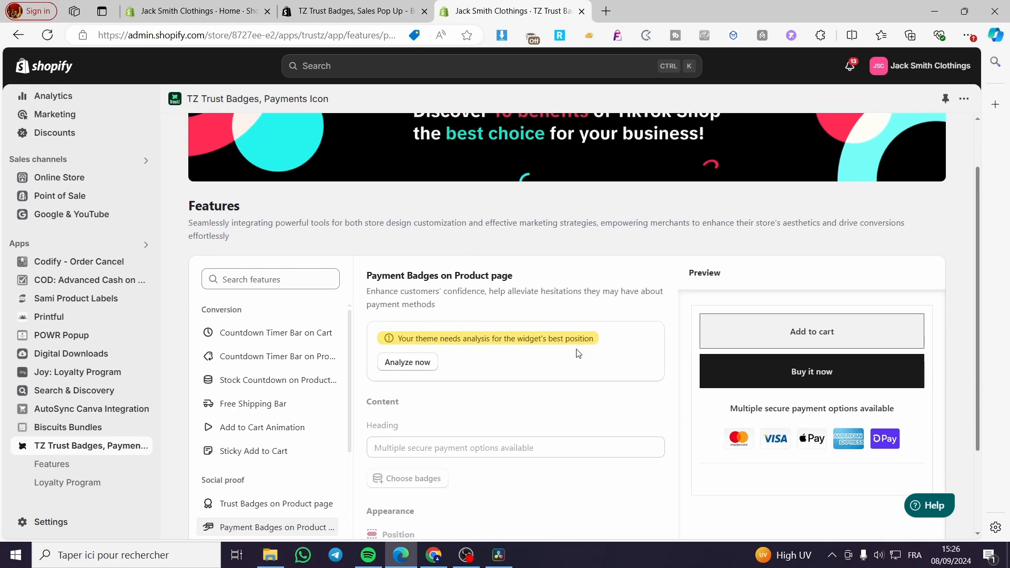
click(416, 363)
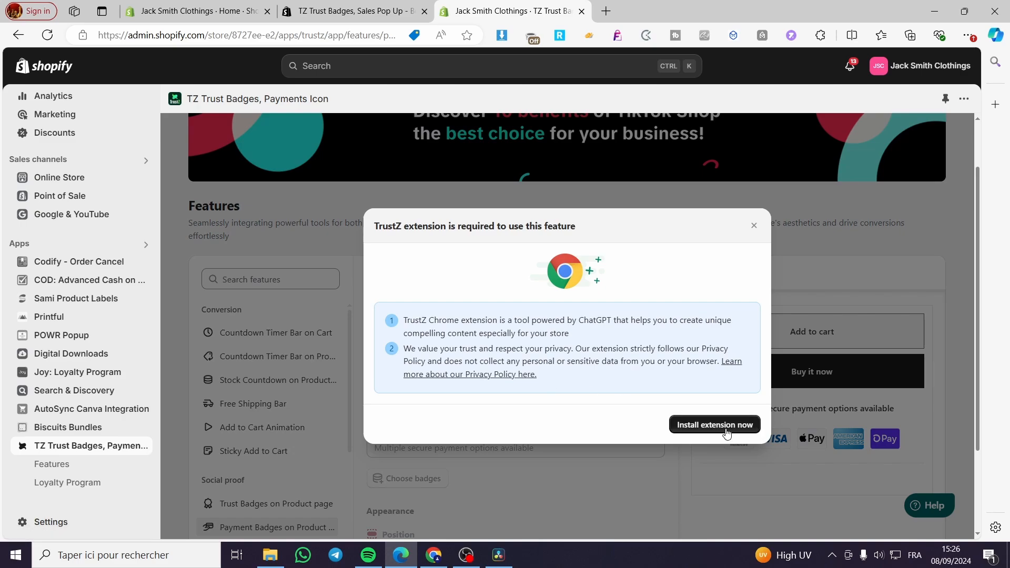
- Add the required TrustZ extension to Microsoft Edge from the Chrome Web Store, closing the promotional article page
click(726, 429)
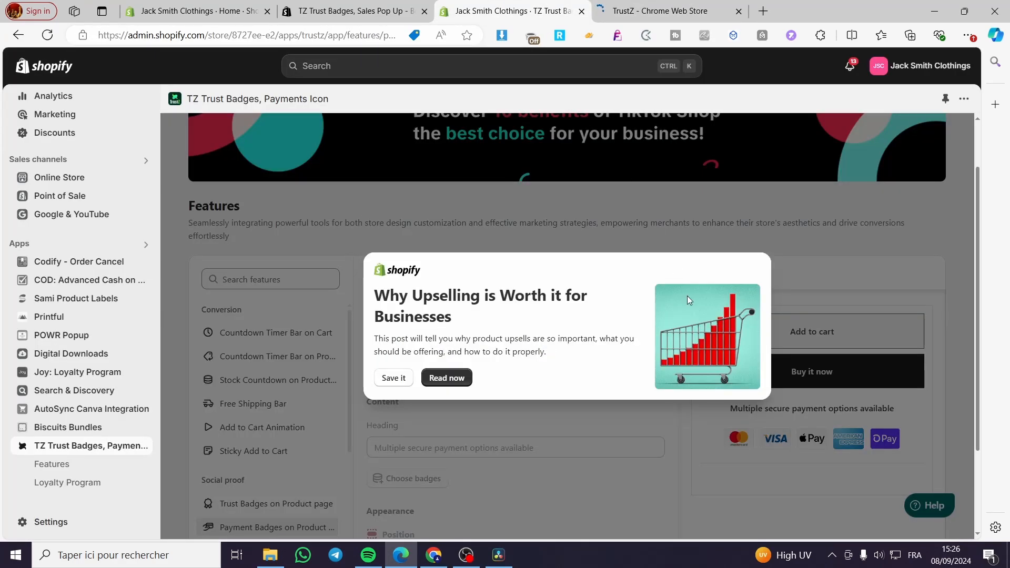
click(401, 383)
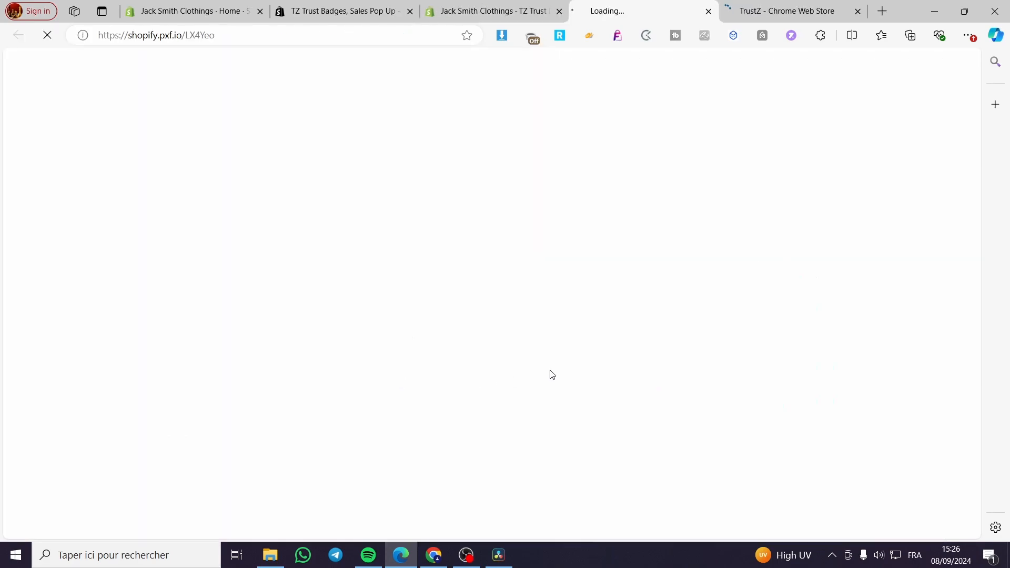
click(501, 10)
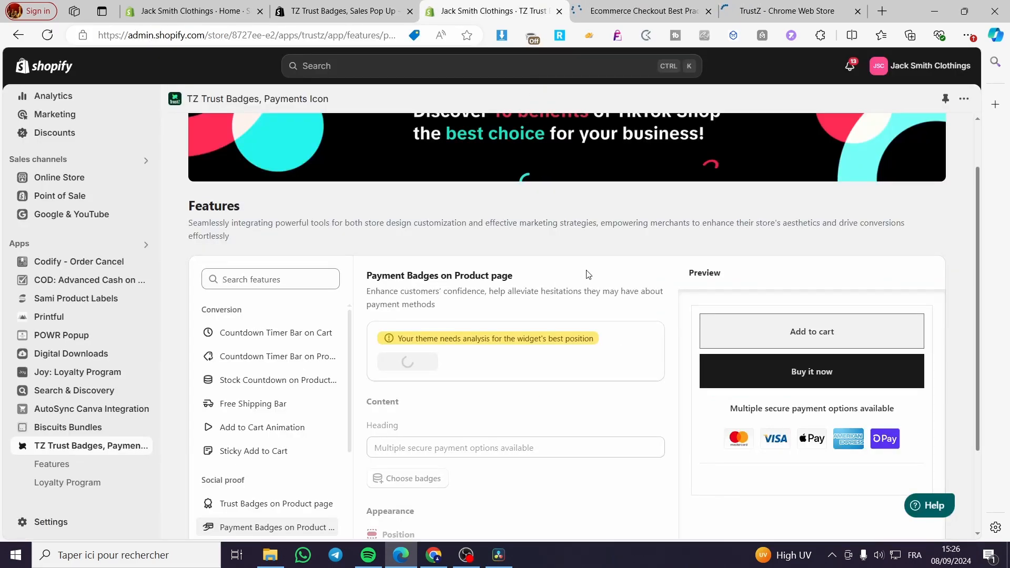
click(865, 14)
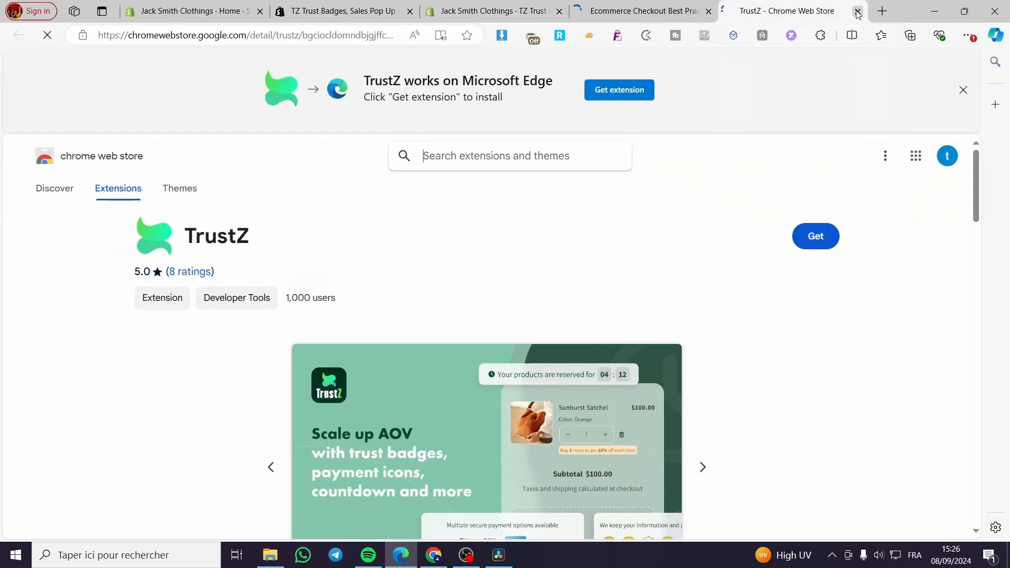
click(707, 12)
click(638, 94)
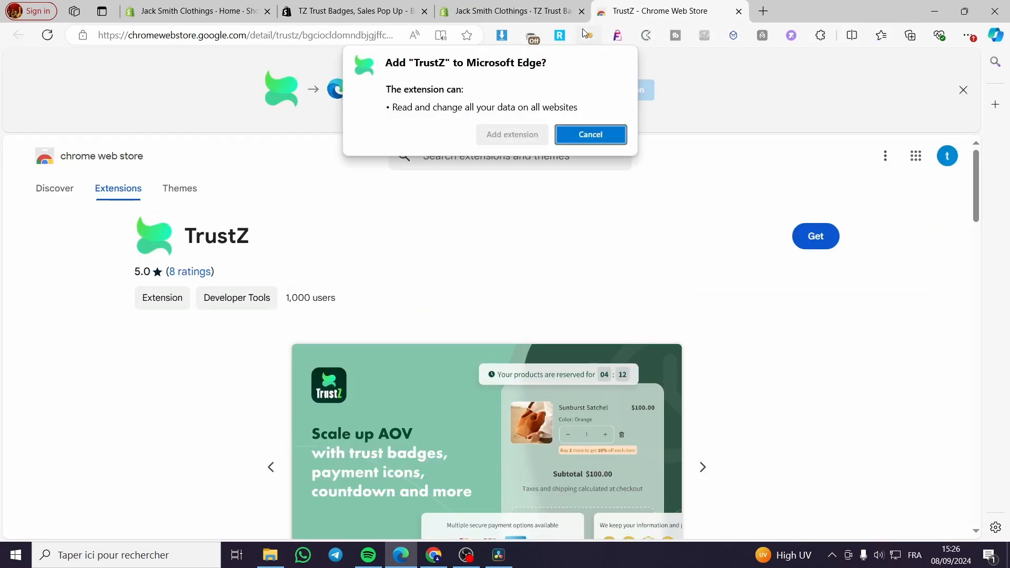
click(589, 135)
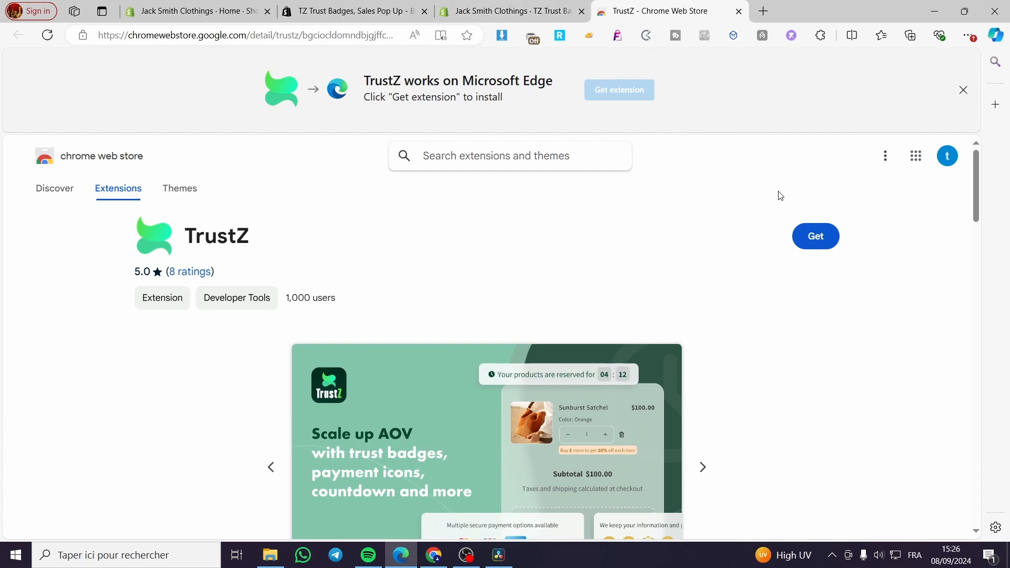
- Show the TrustZ extension in the browser toolbar and close its store page
click(819, 37)
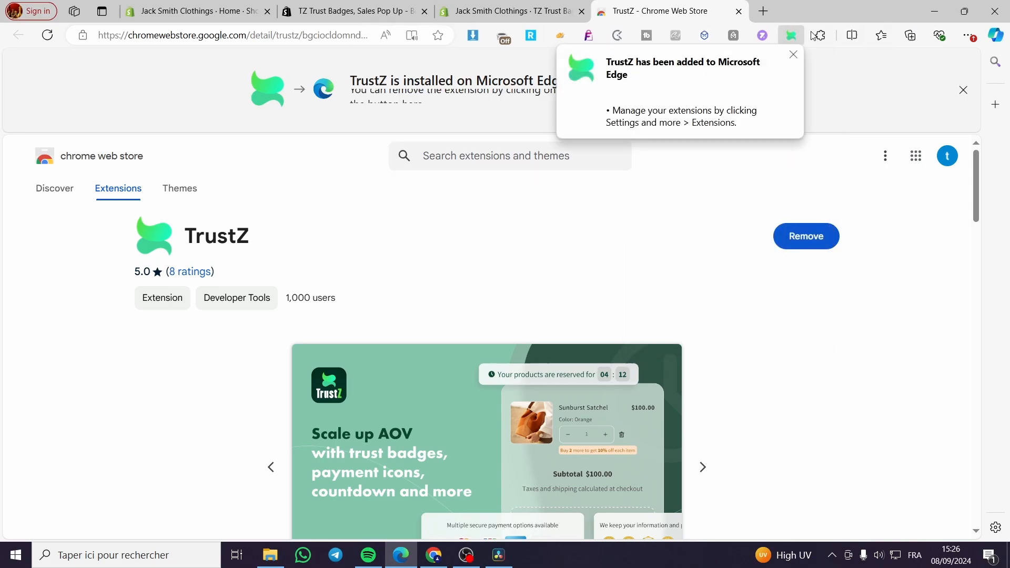
click(793, 54)
click(820, 36)
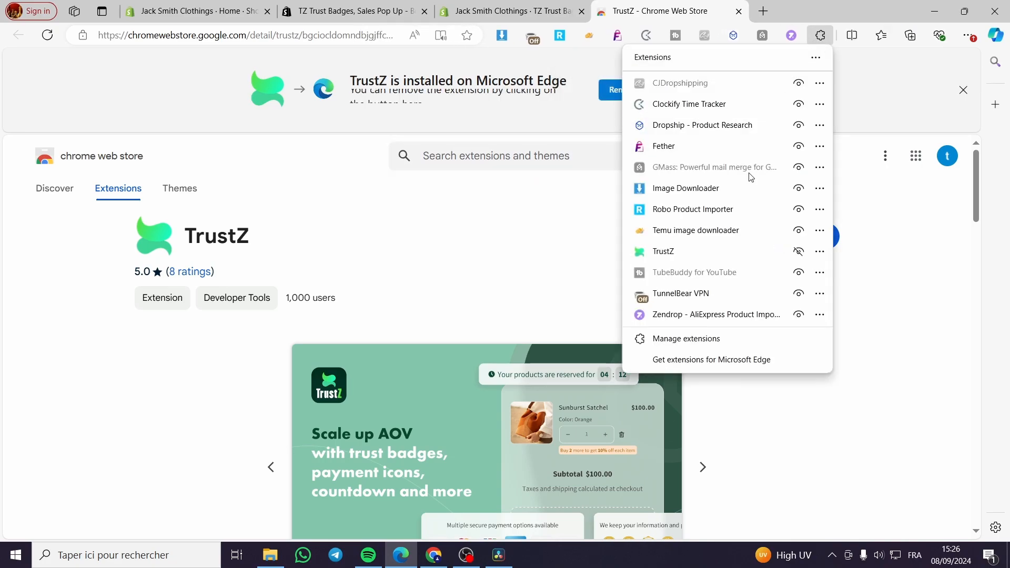
click(796, 250)
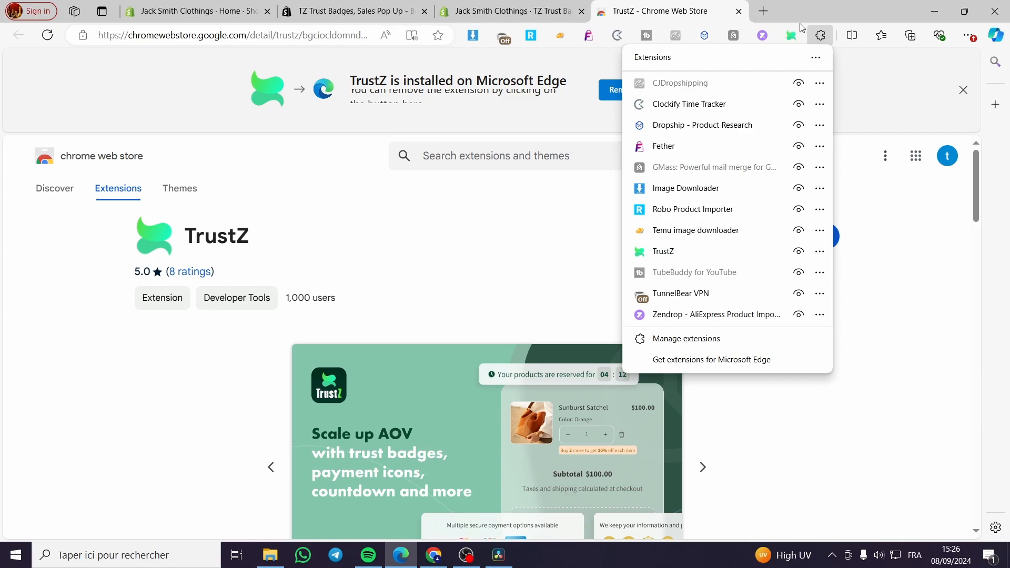
click(738, 11)
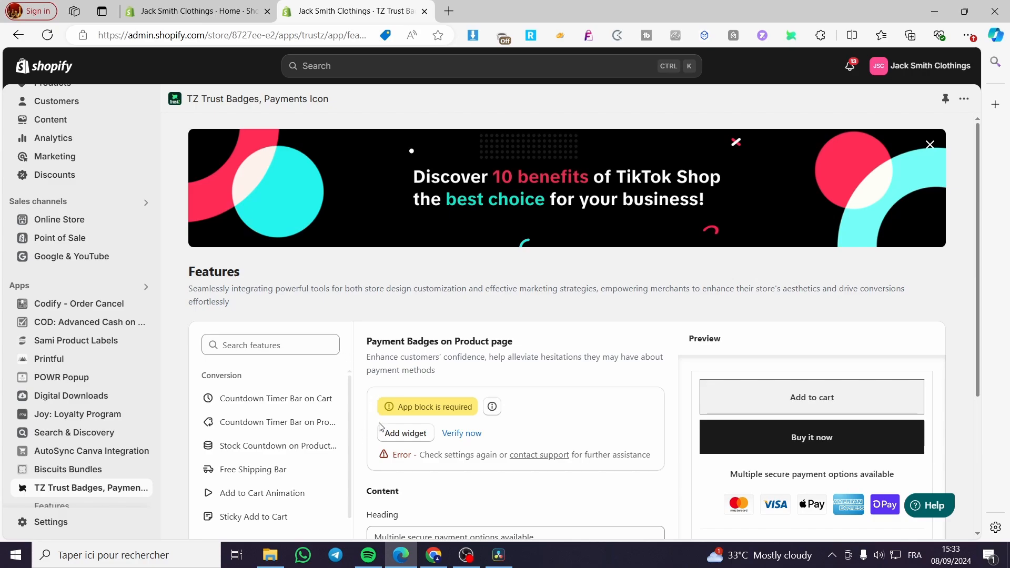
- Add the Payment Badge widget to the Dawn theme's default product template and remove the duplicate block below Complementary products
click(405, 439)
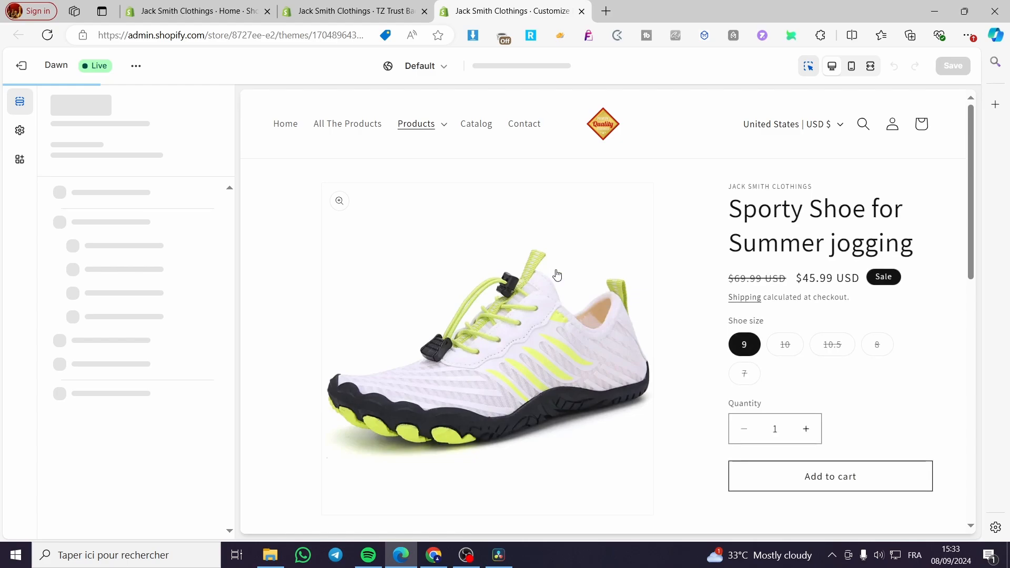
scroll(141, 356, down, 1)
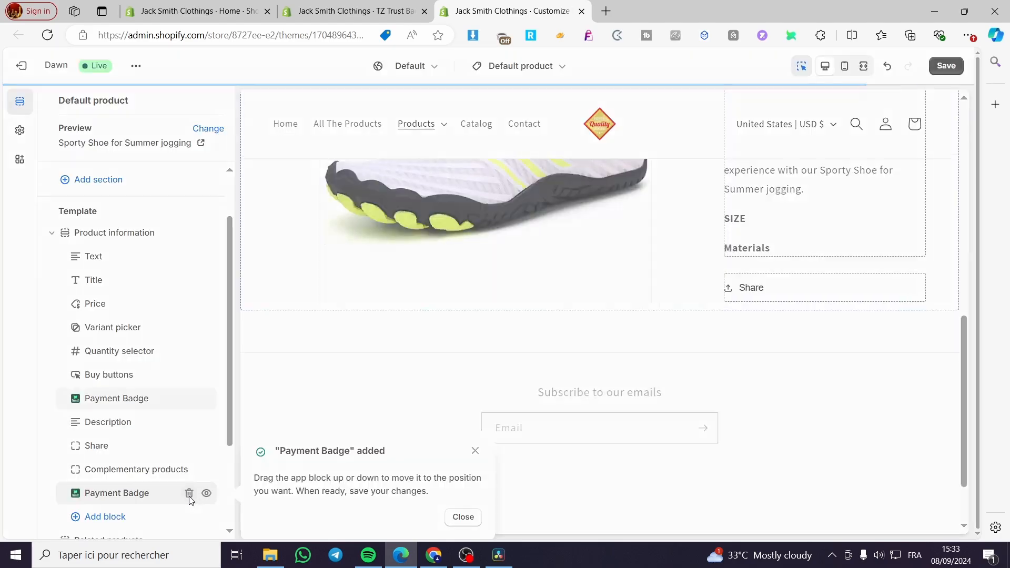
click(189, 493)
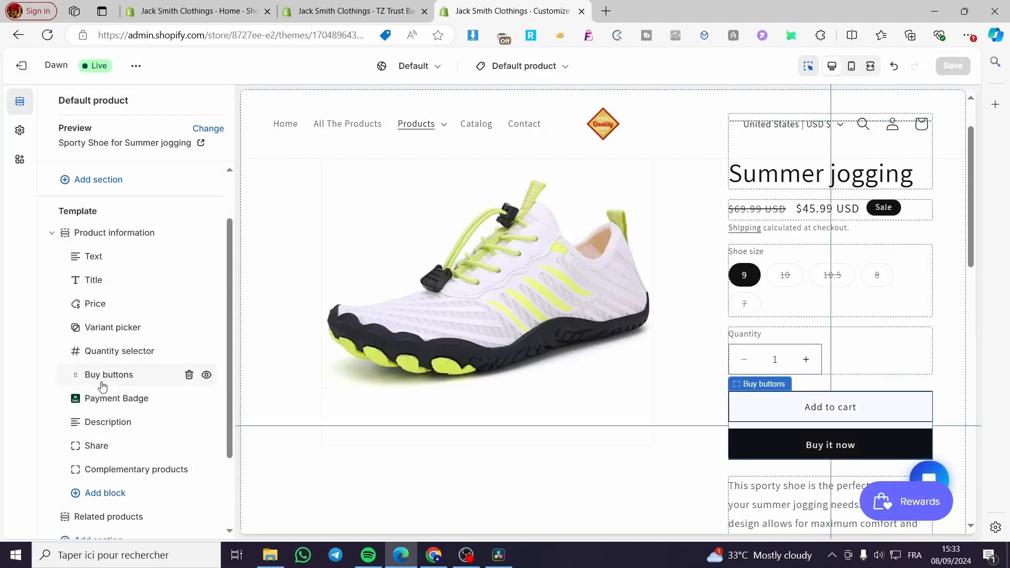
- Check the Payment Badge block's settings and whether the TrustZ app embed is enabled in the theme
click(110, 399)
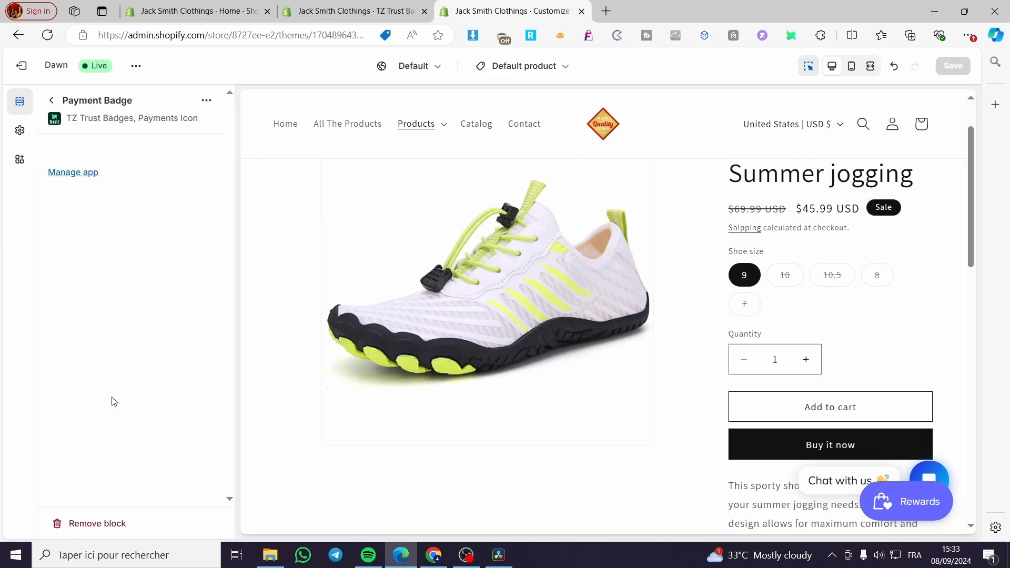
click(51, 100)
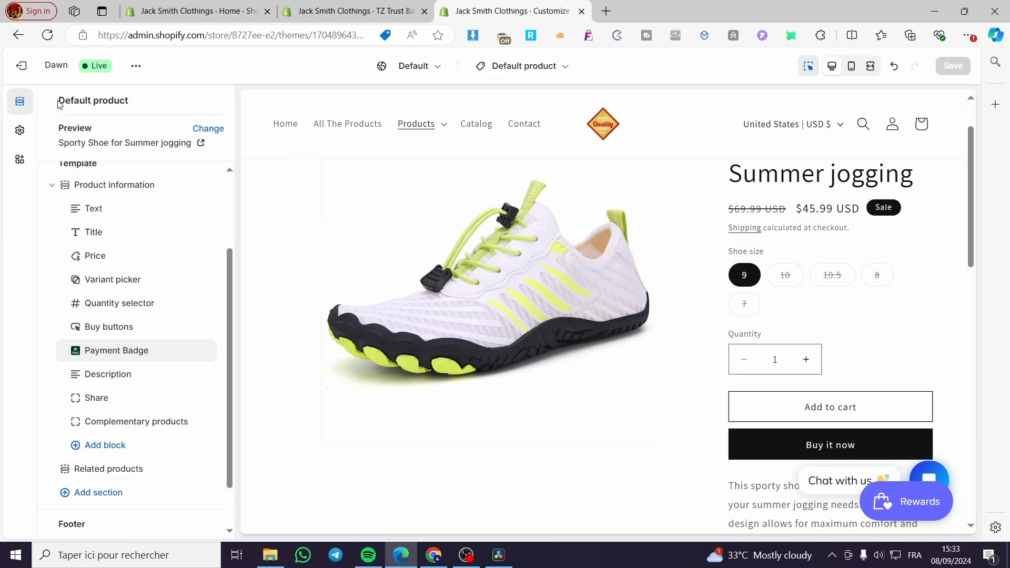
click(26, 166)
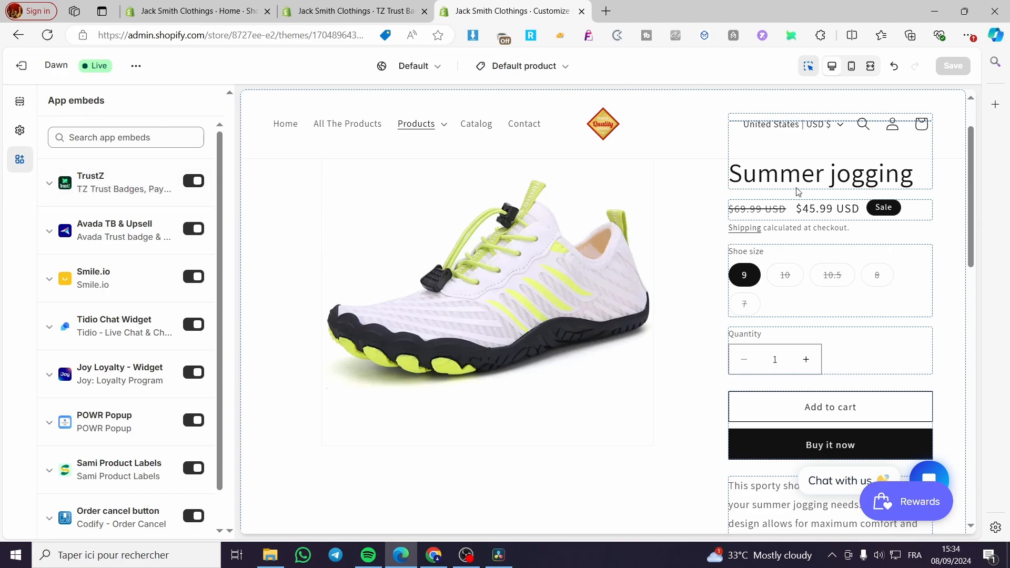
click(198, 181)
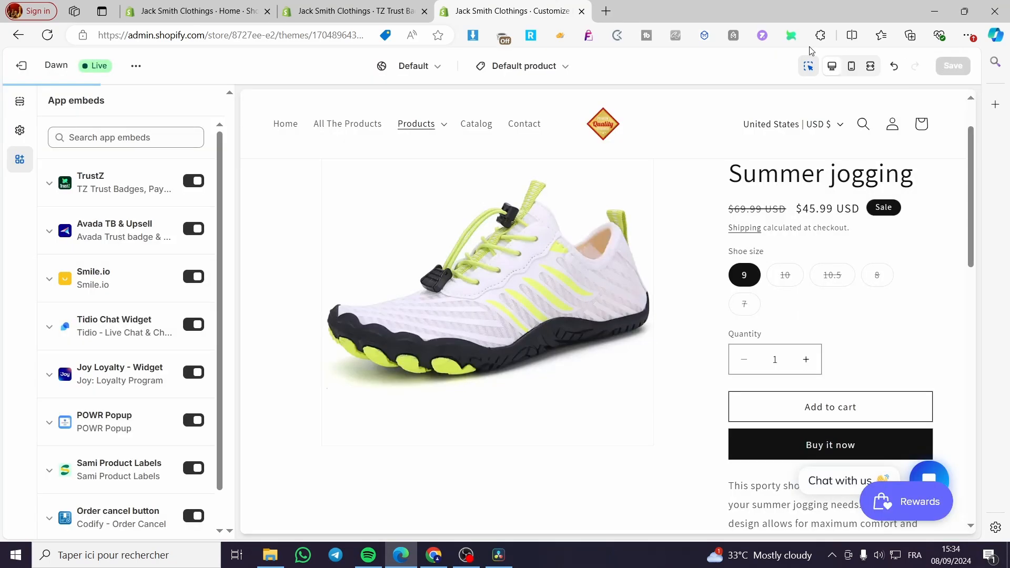
- Leave the theme editor, activate Payment Badges on Product page in TZ Trust Badges, and save the setting
click(582, 11)
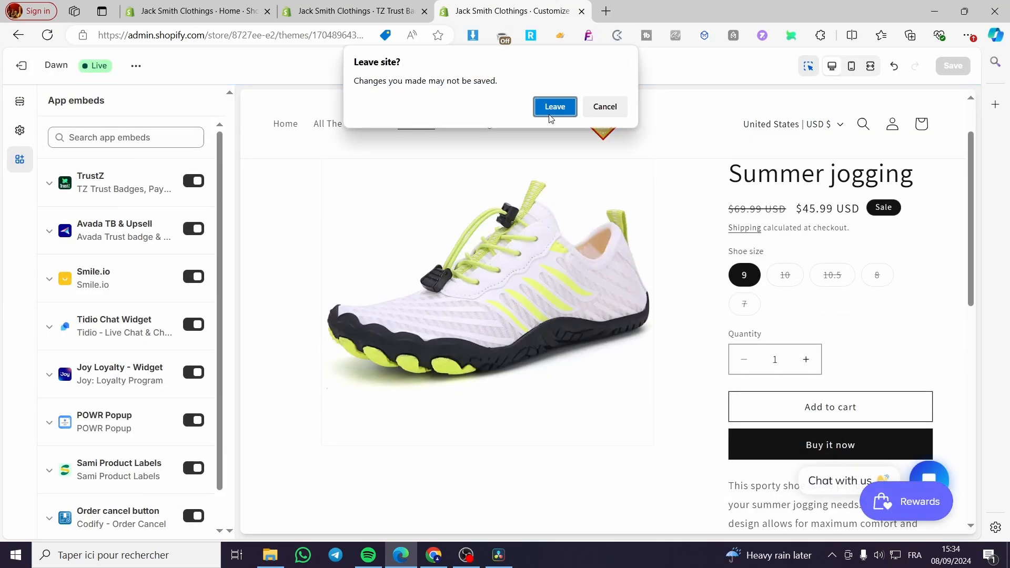
click(552, 108)
click(462, 435)
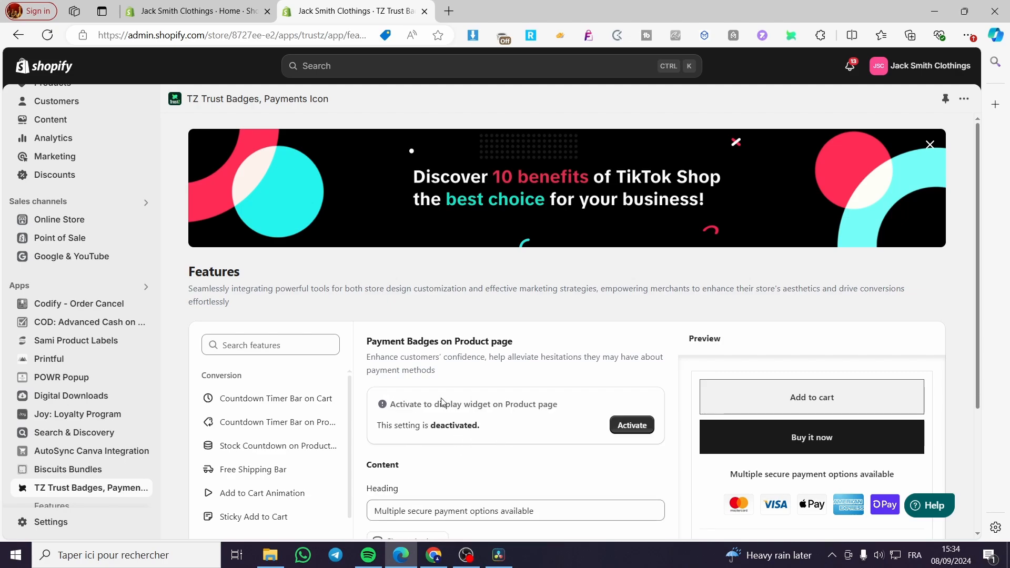
scroll(456, 423, down, 1)
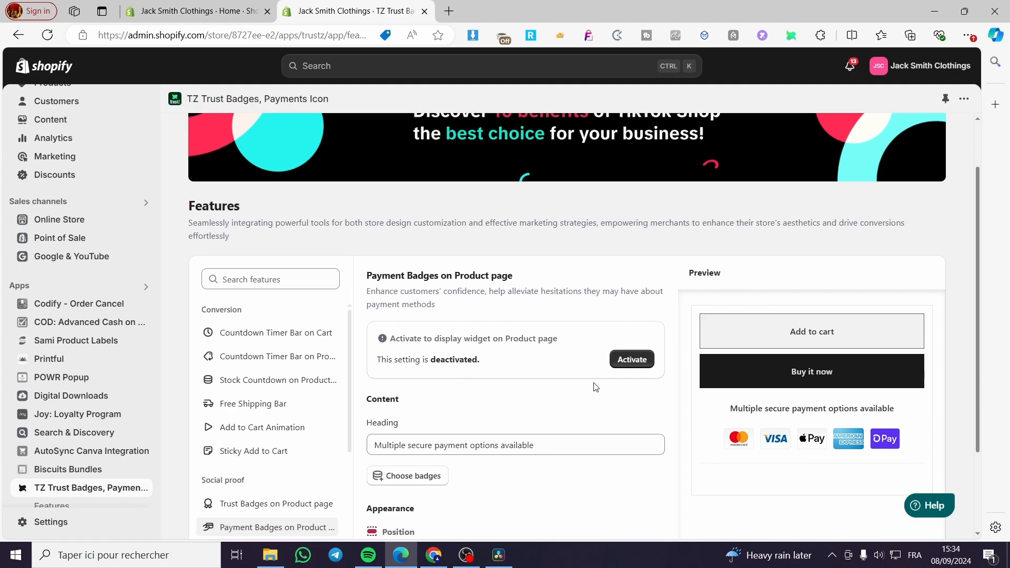
click(635, 358)
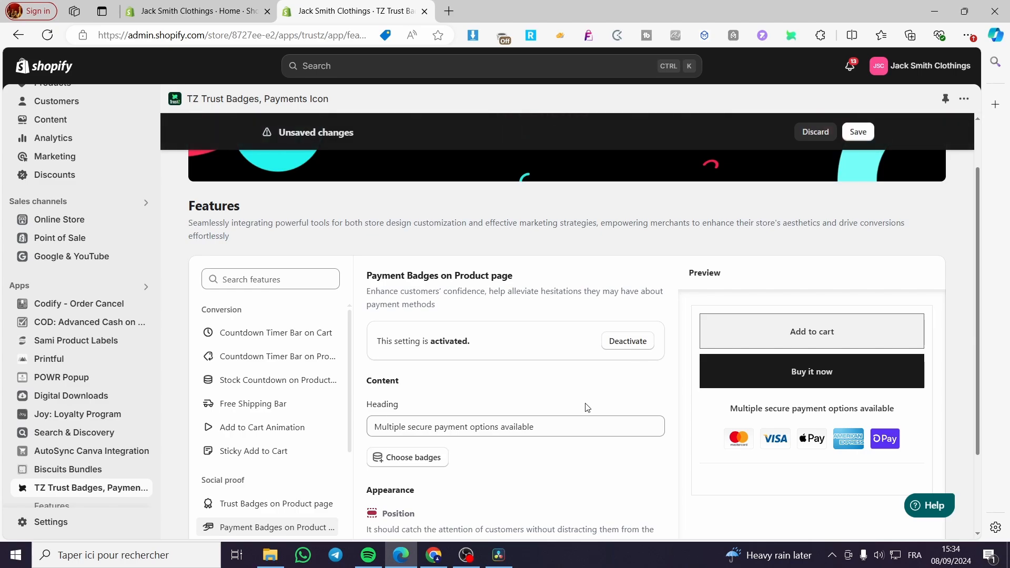
scroll(599, 338, down, 1)
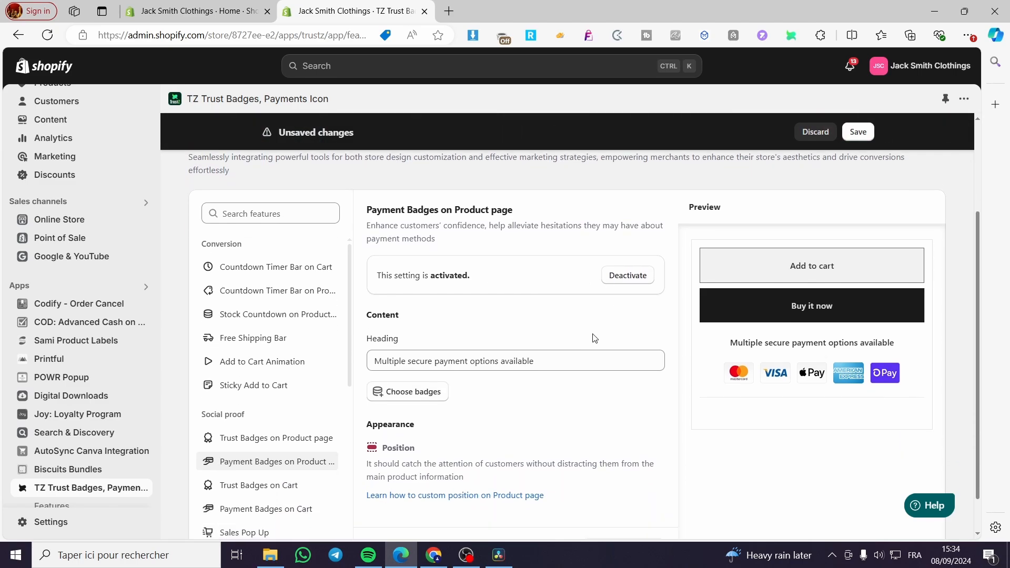
click(858, 138)
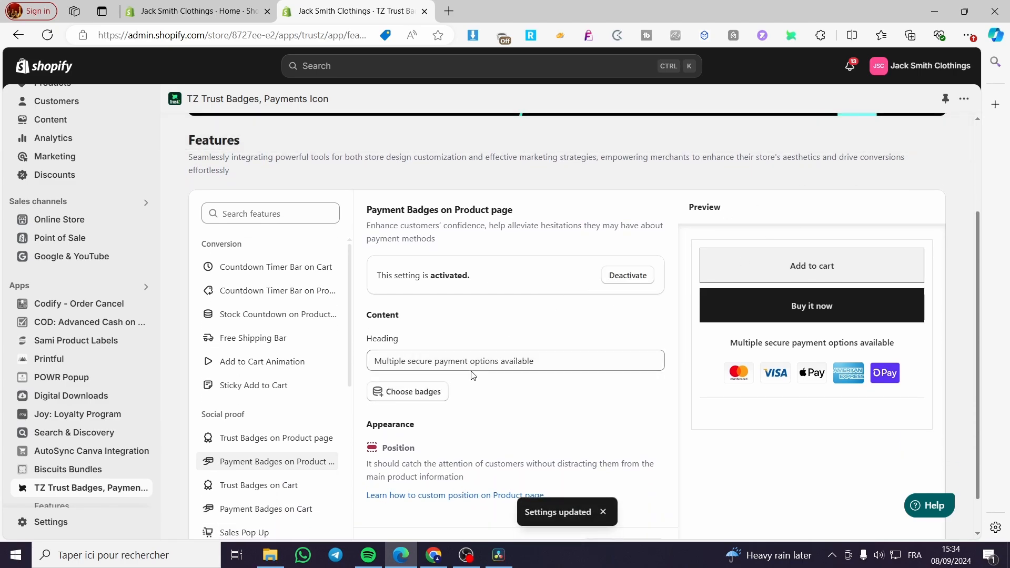
- Add PayPal to the selected payment badges and look through the full list of available badges
scroll(401, 329, down, 1)
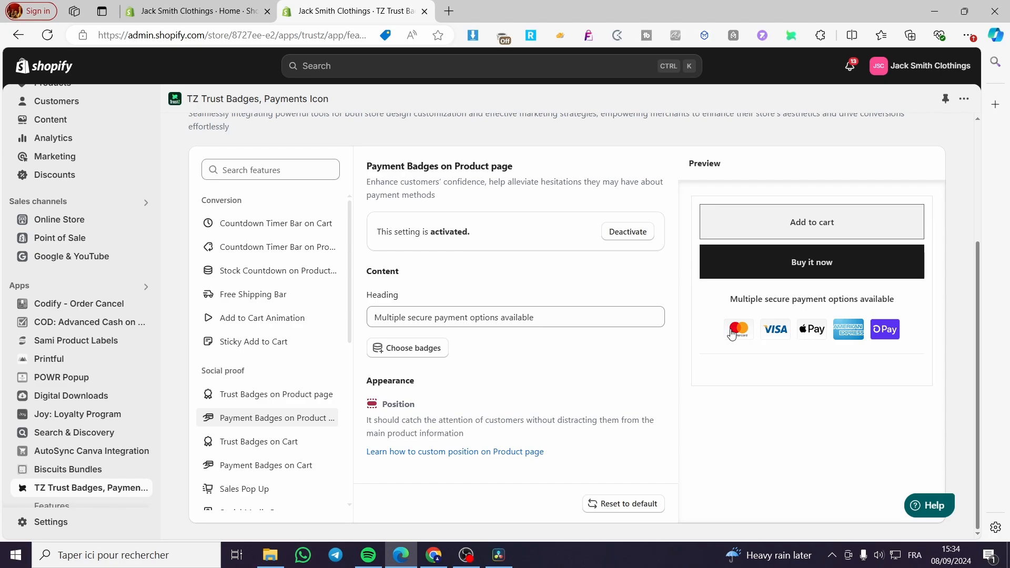
click(432, 350)
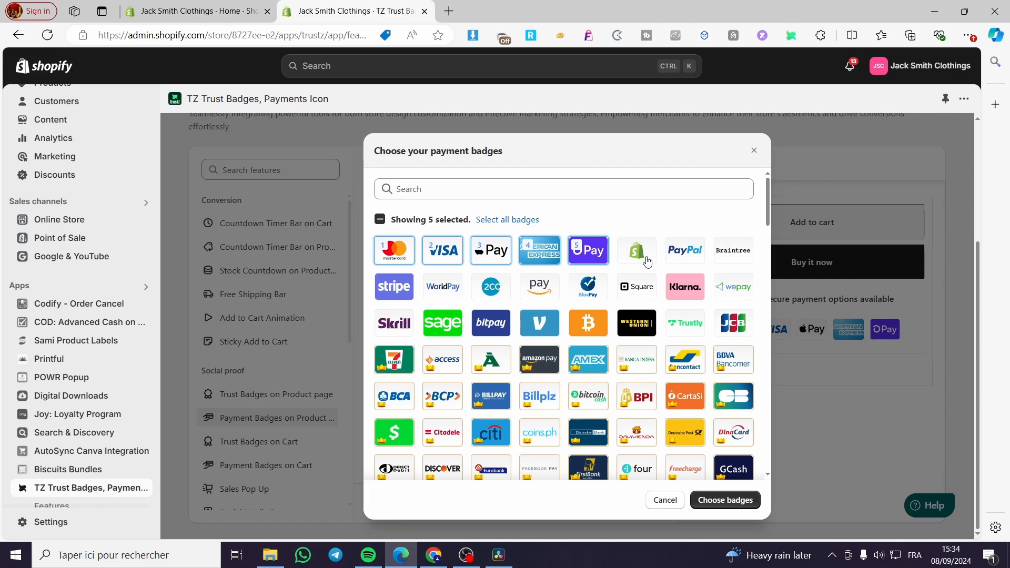
click(684, 259)
scroll(652, 357, down, 4)
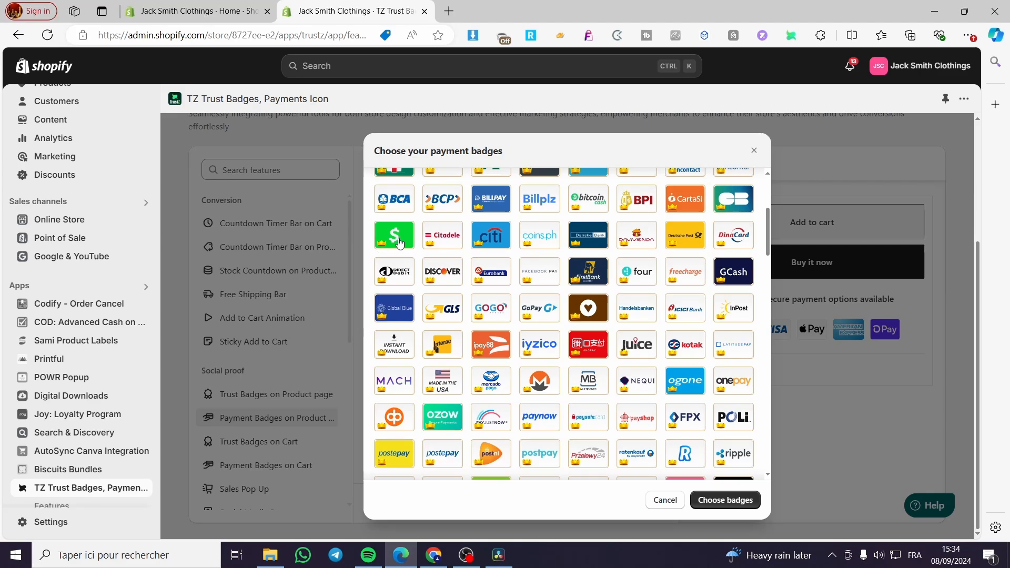
scroll(605, 426, down, 5)
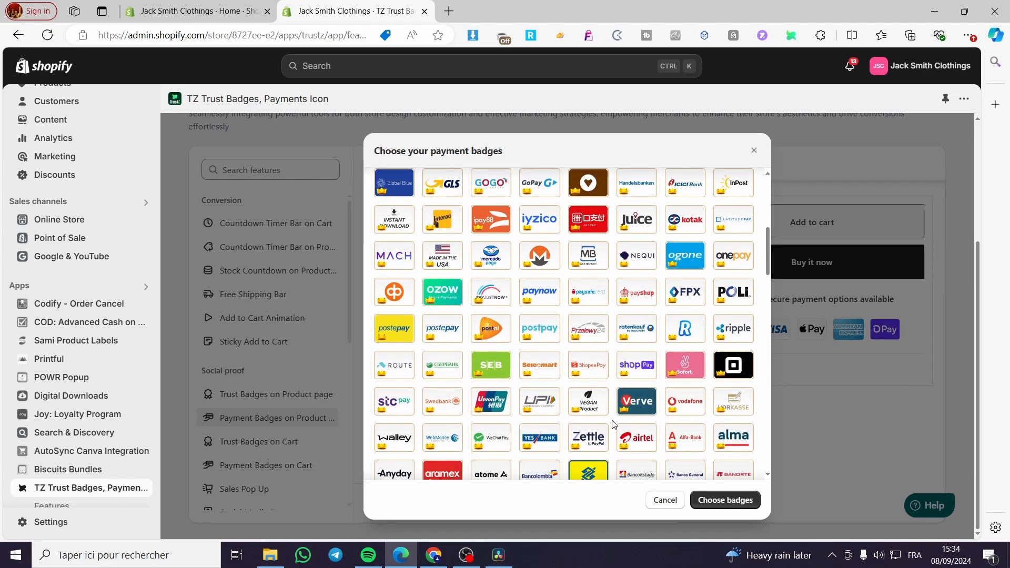
scroll(594, 396, down, 4)
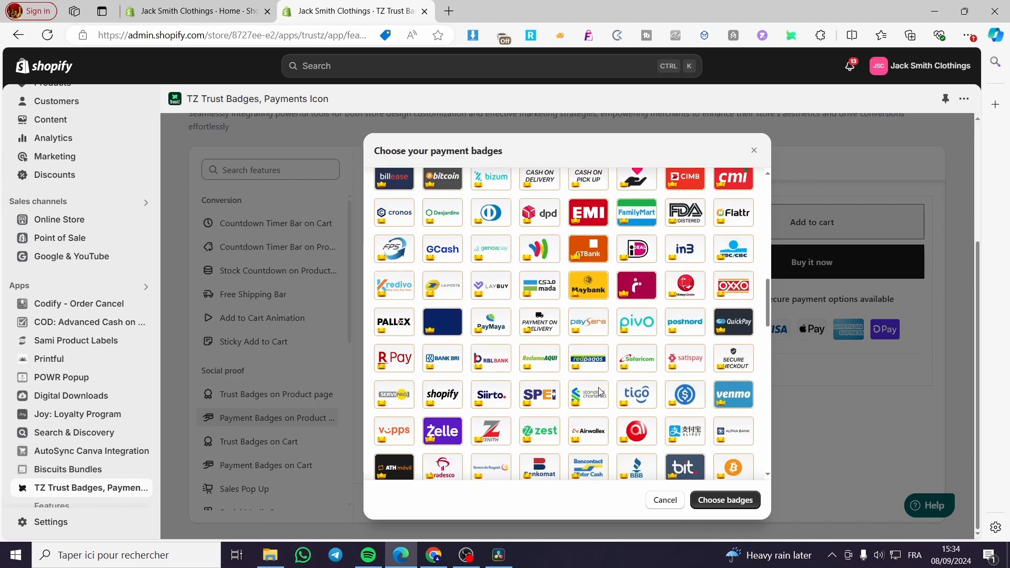
scroll(573, 388, down, 4)
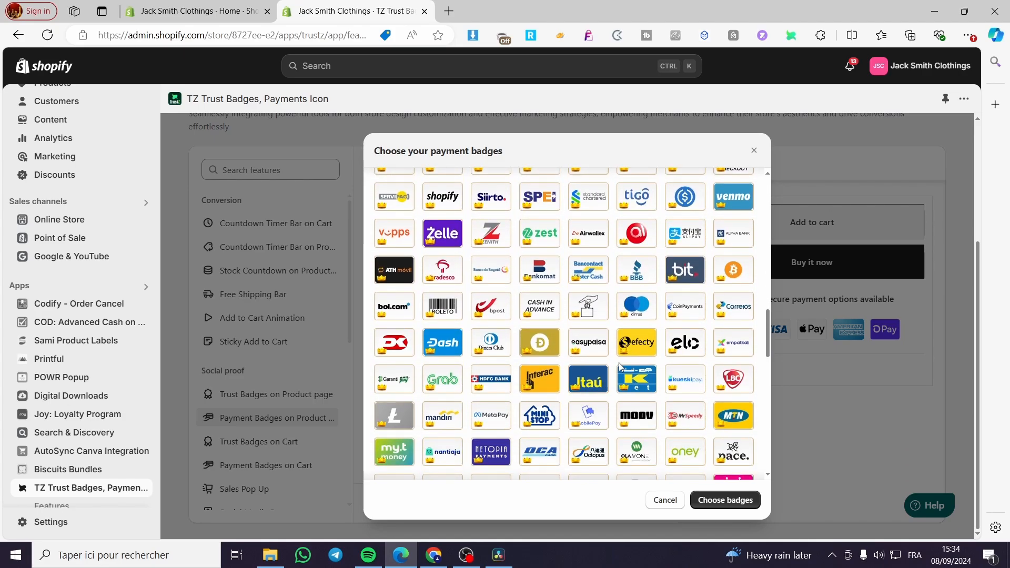
scroll(619, 362, down, 8)
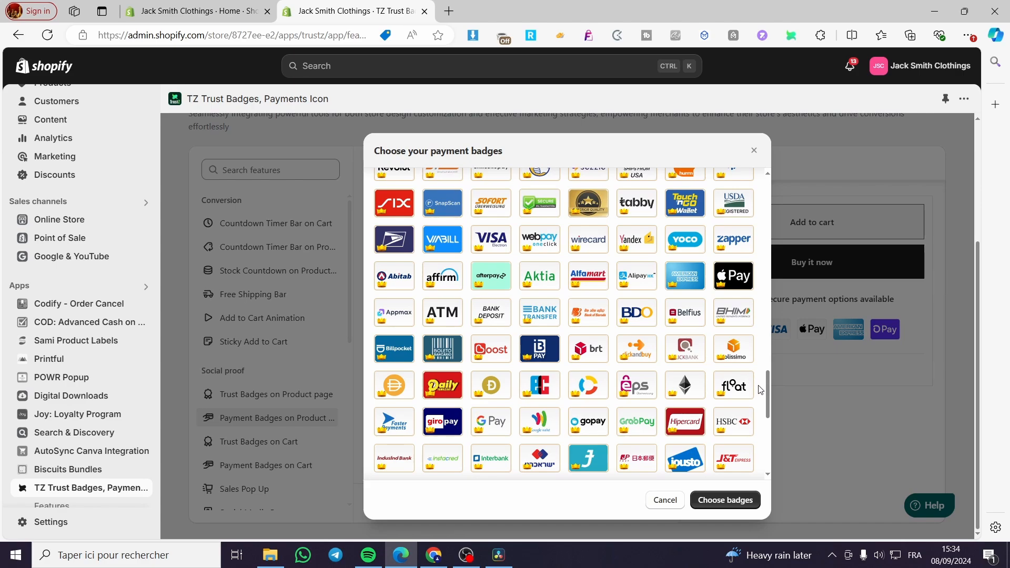
drag(765, 389, 768, 446)
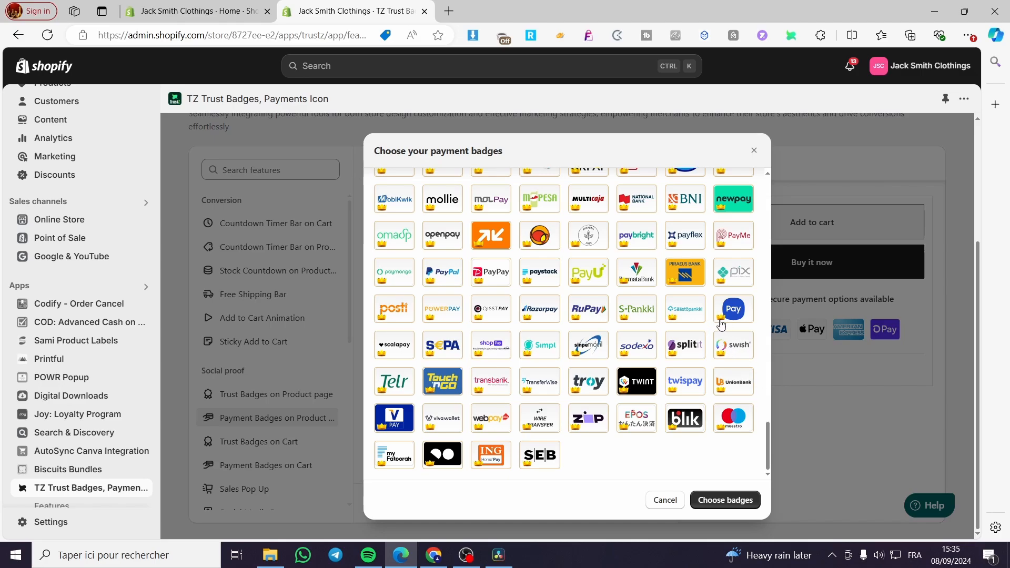
drag(767, 446, 775, 182)
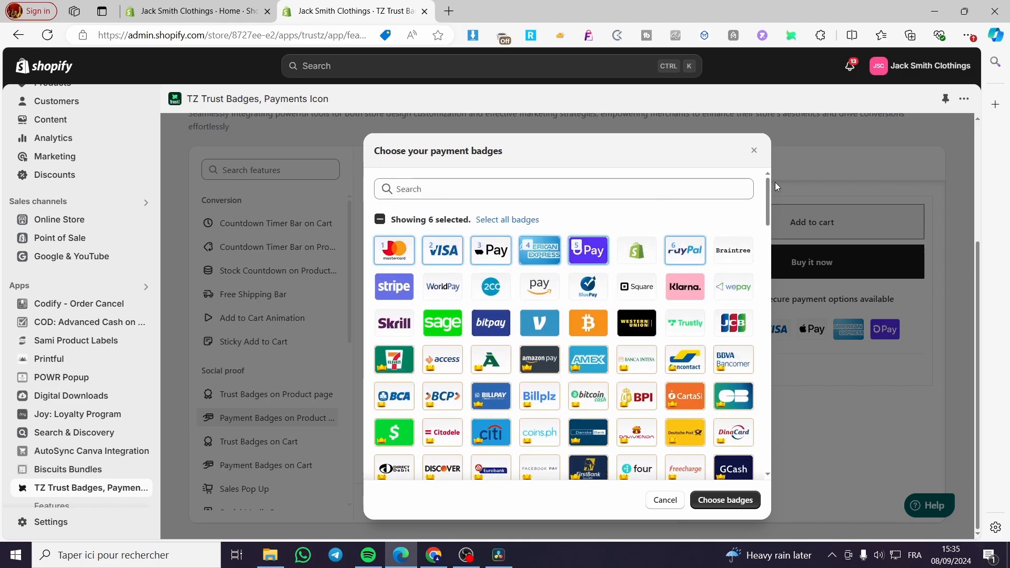
- Add the Square, Amazon Pay and Stripe badges to the selection, apply it, and save the changes
click(645, 293)
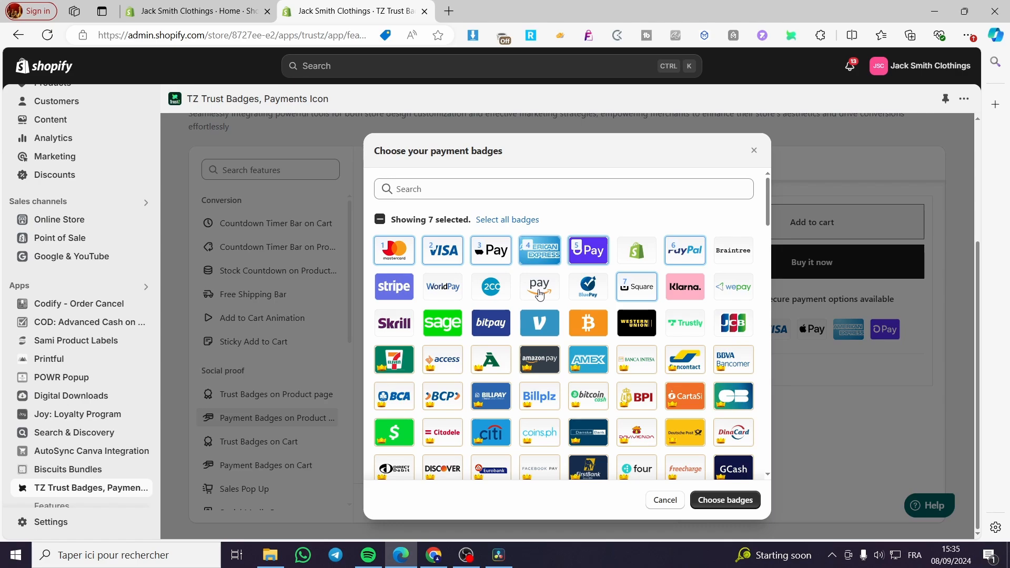
click(539, 293)
click(403, 298)
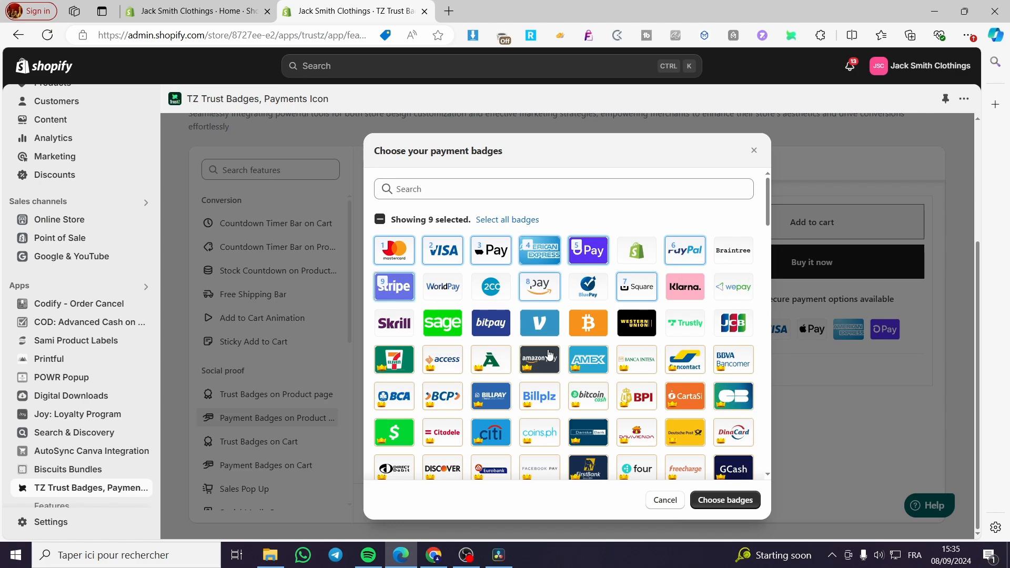
click(725, 500)
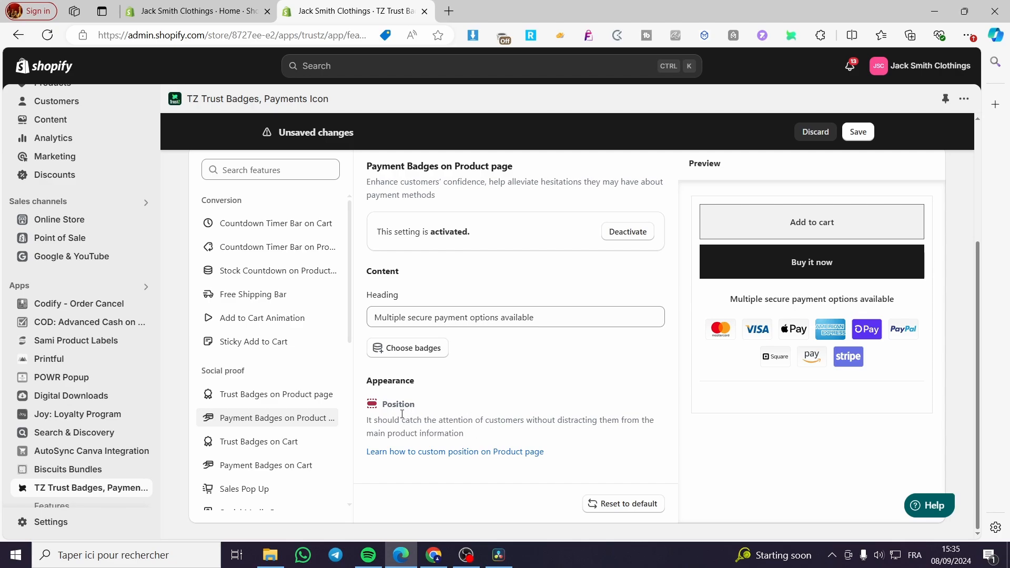
click(867, 137)
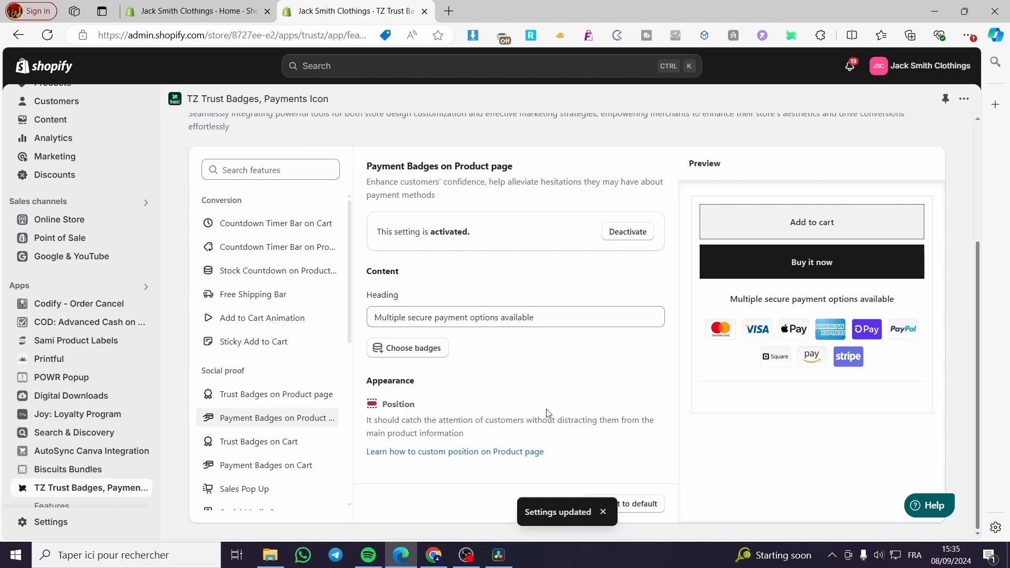
- View the live store and check the payment badges on the 1800mAh Handheld Mini Fan product page
scroll(546, 413, up, 1)
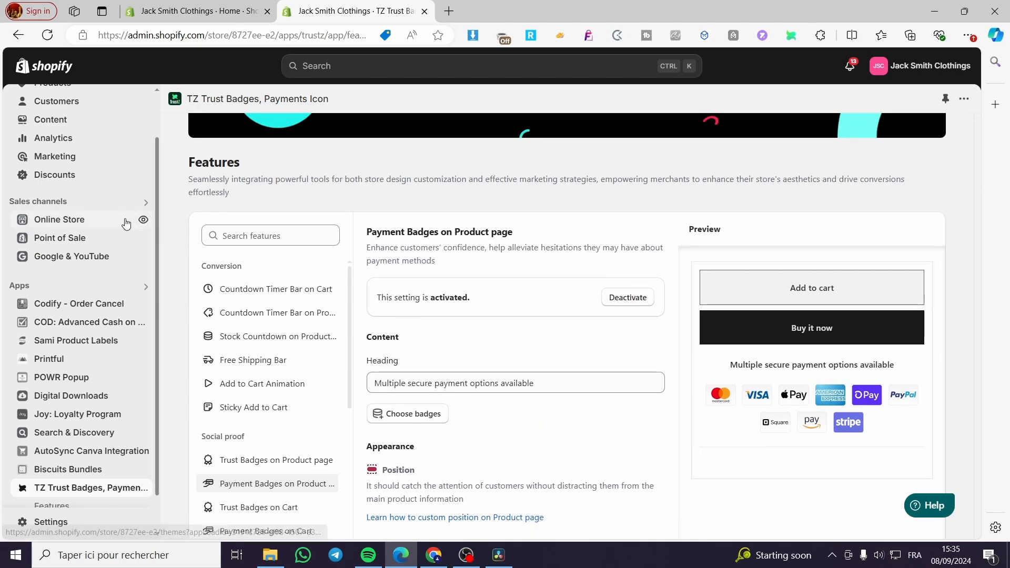
click(144, 221)
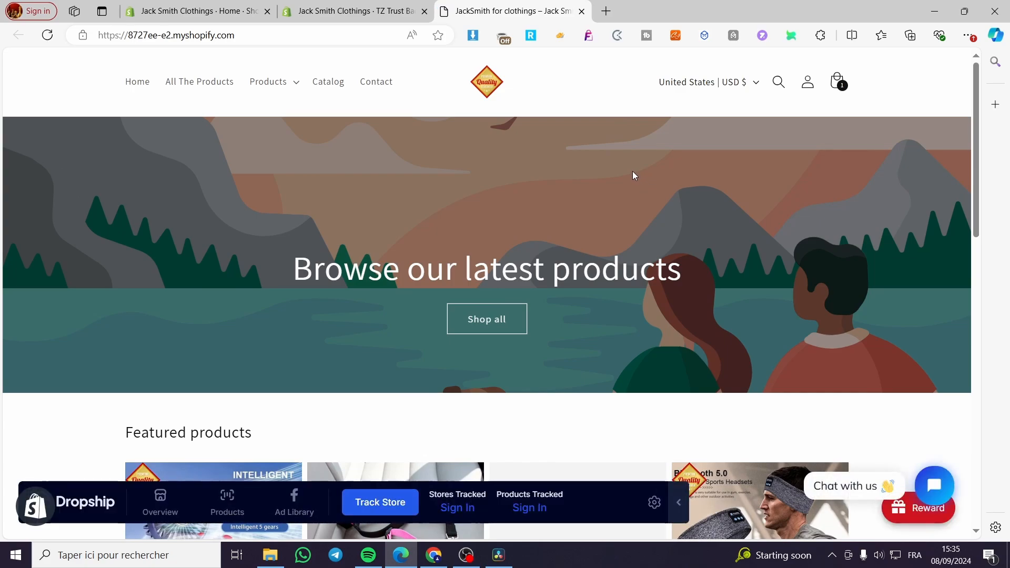
scroll(877, 276, down, 3)
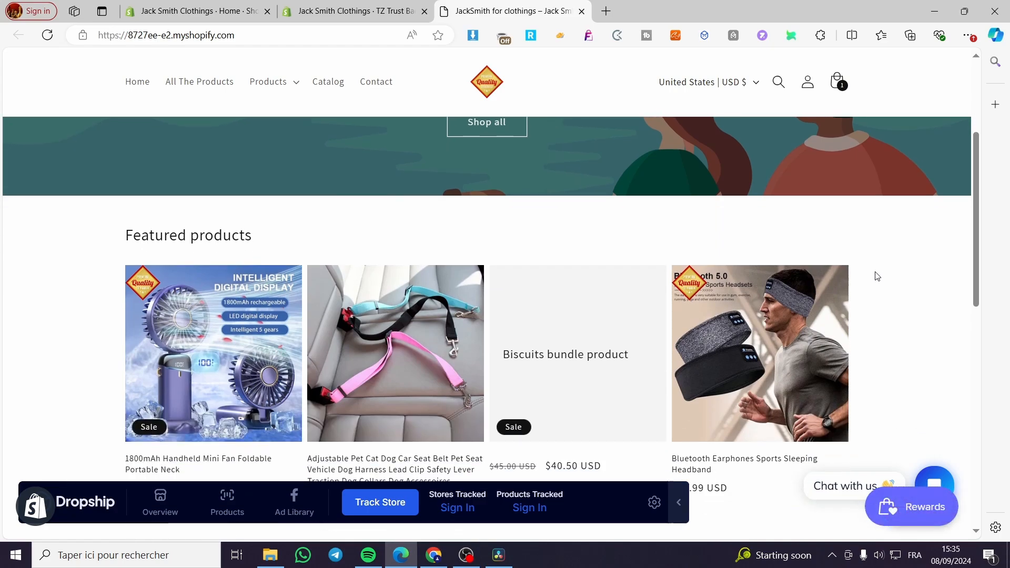
scroll(658, 258, down, 2)
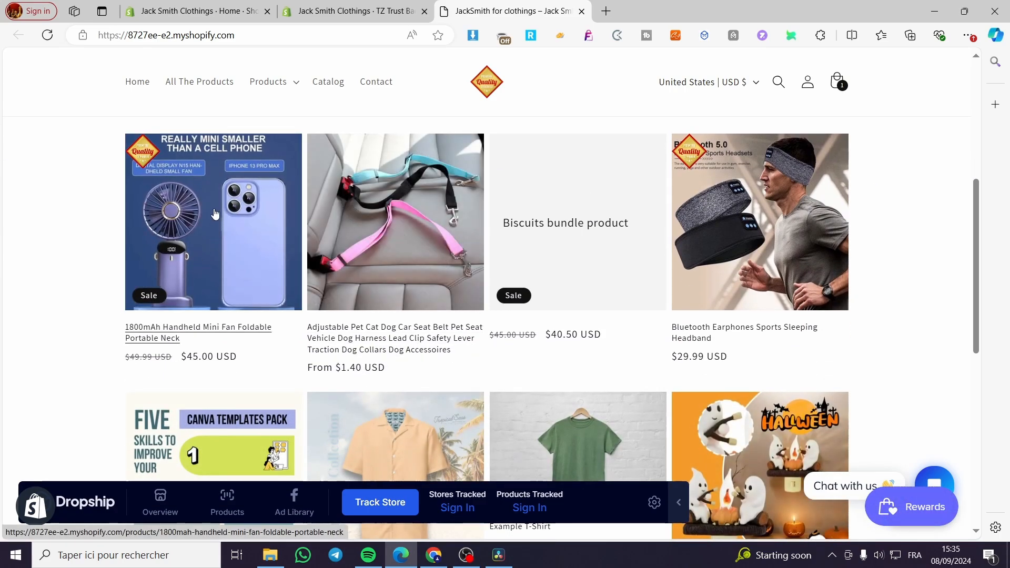
click(232, 328)
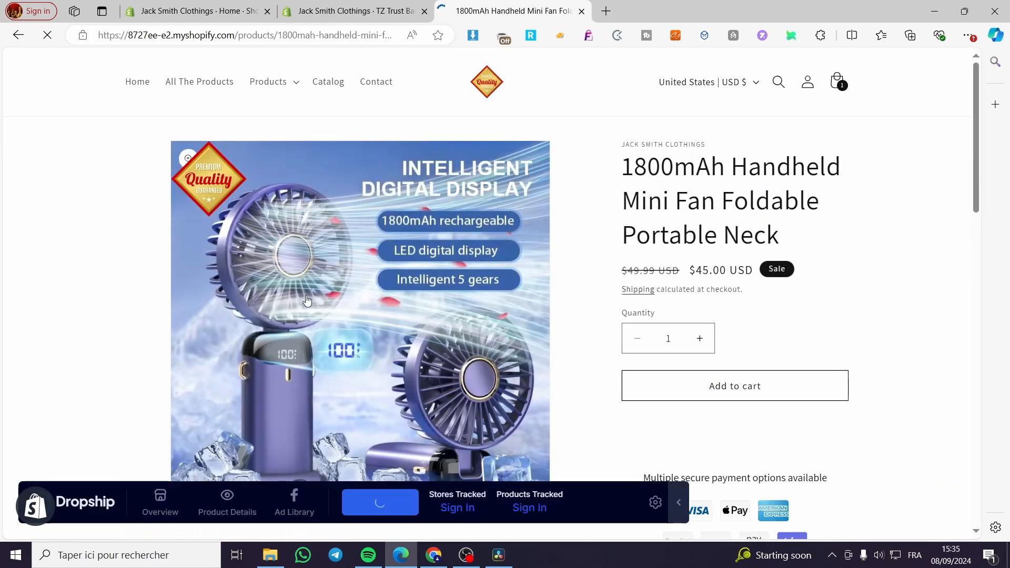
scroll(834, 361, down, 5)
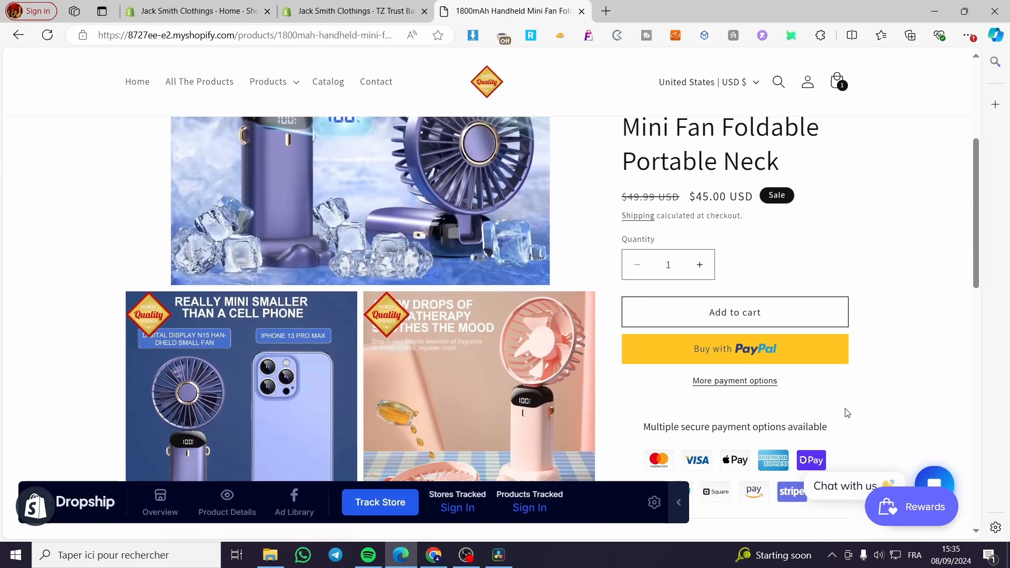
scroll(846, 413, down, 10)
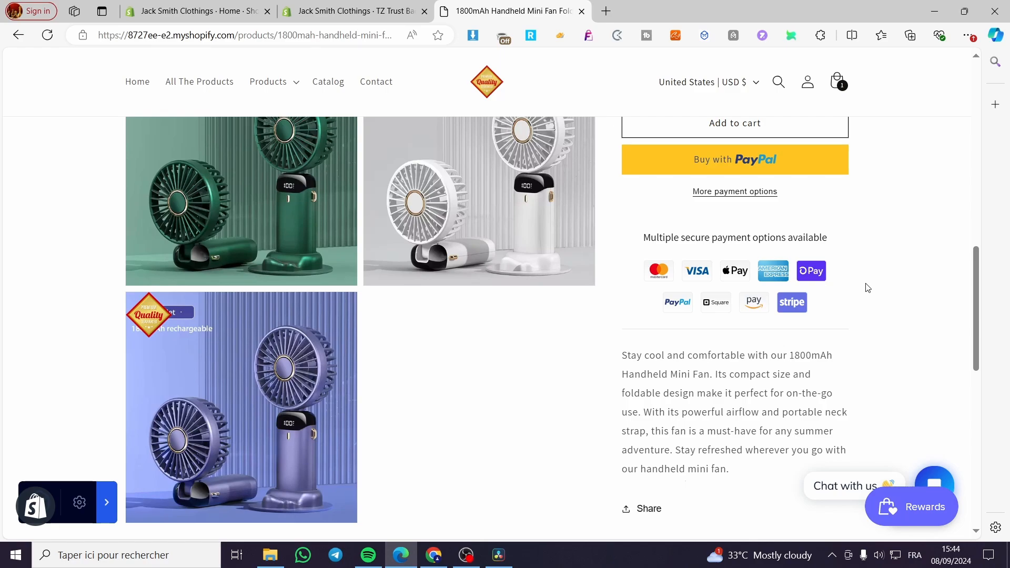
scroll(866, 301, up, 3)
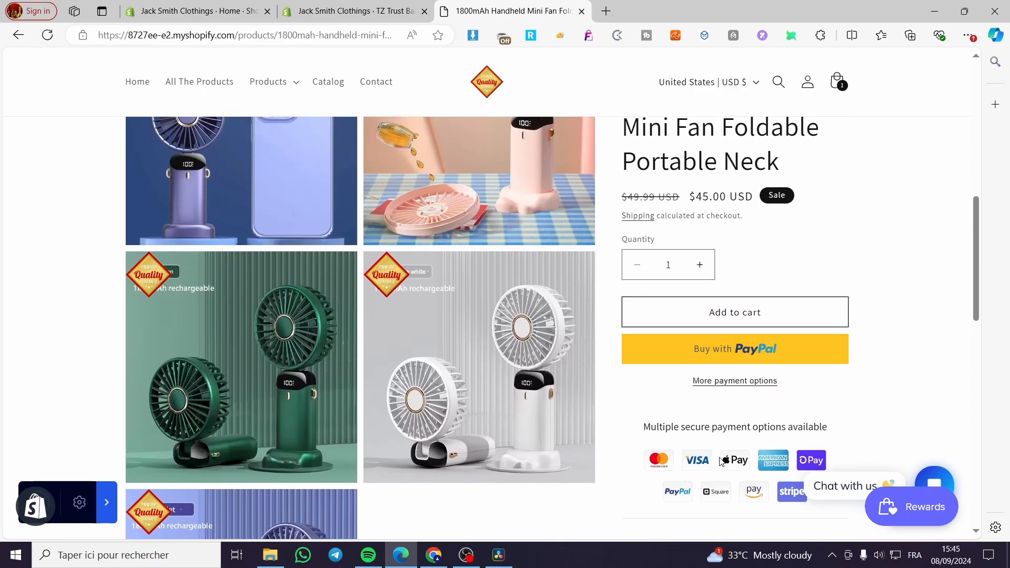
scroll(716, 460, down, 2)
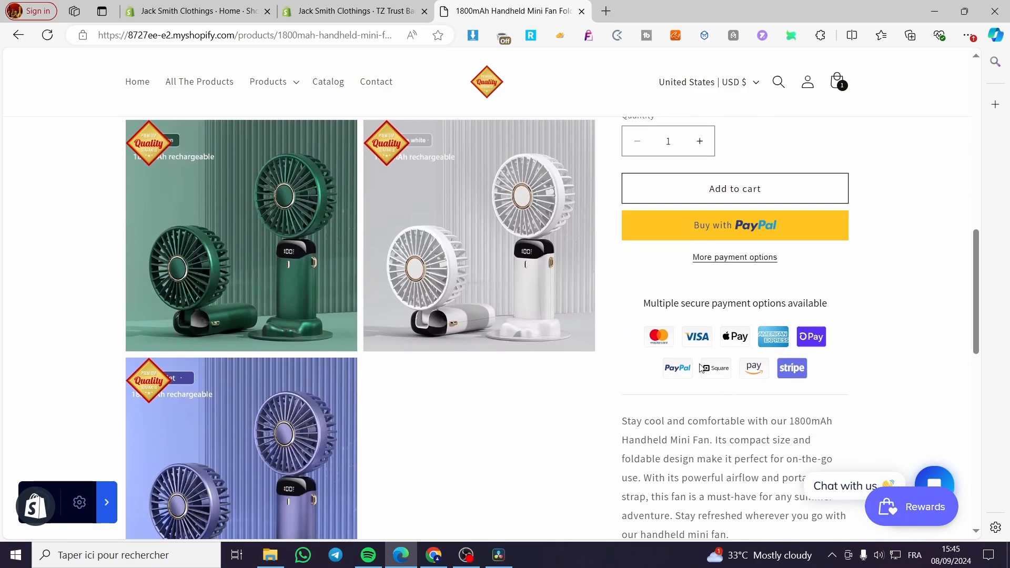
click(364, 7)
click(479, 7)
click(363, 7)
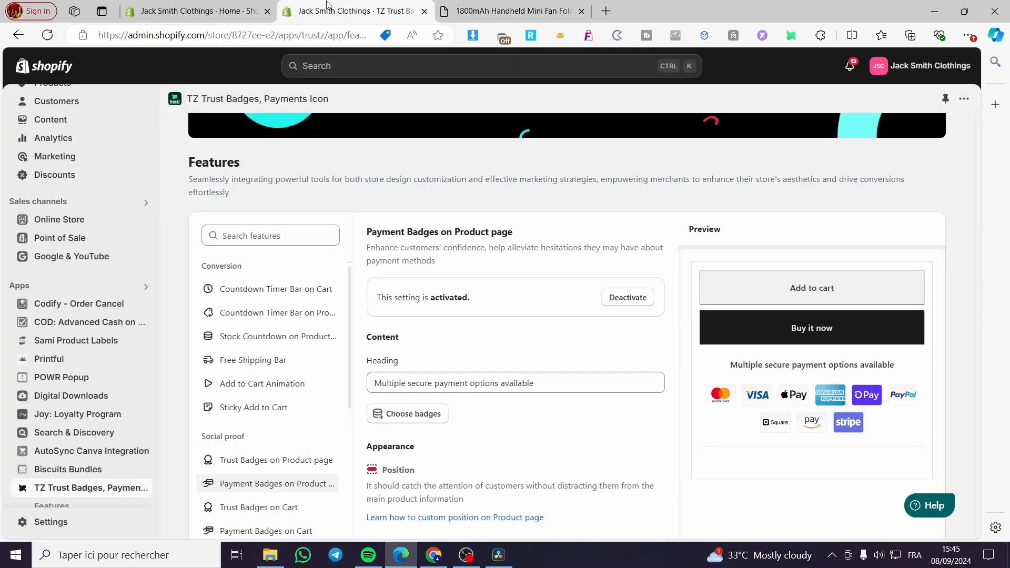
click(75, 226)
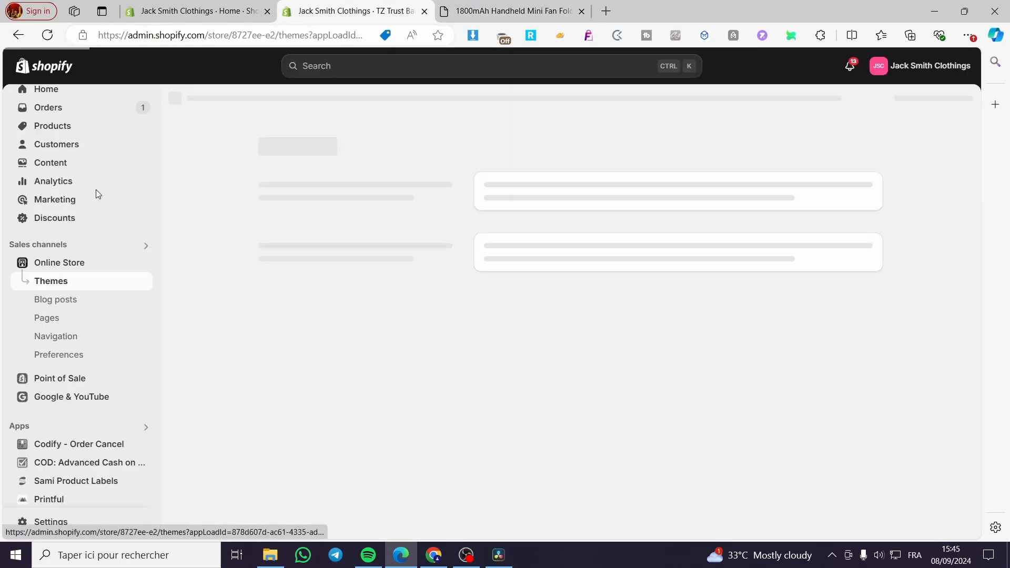
click(18, 35)
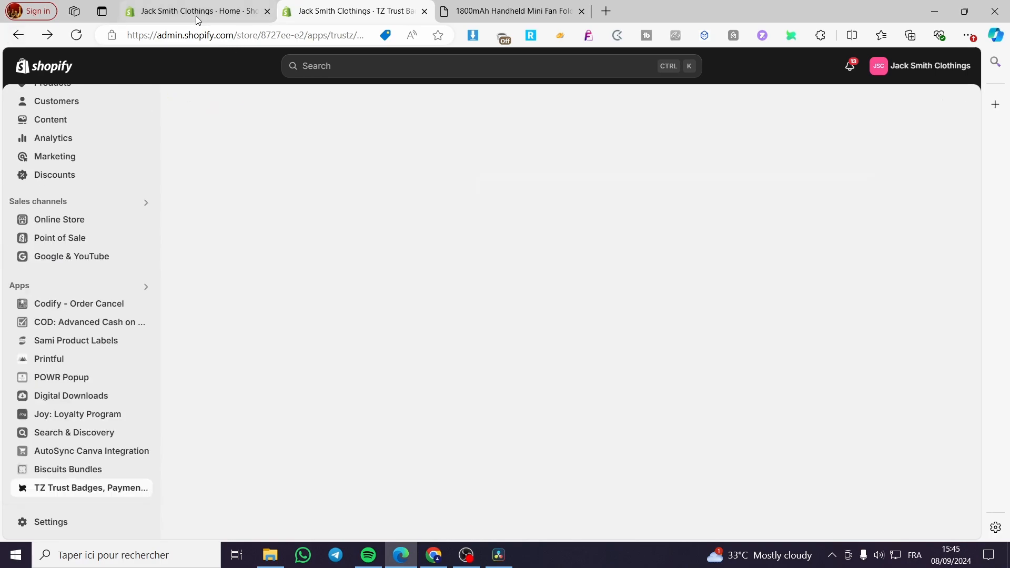
- Open the Dawn theme in the theme editor and show the Default product template
click(200, 11)
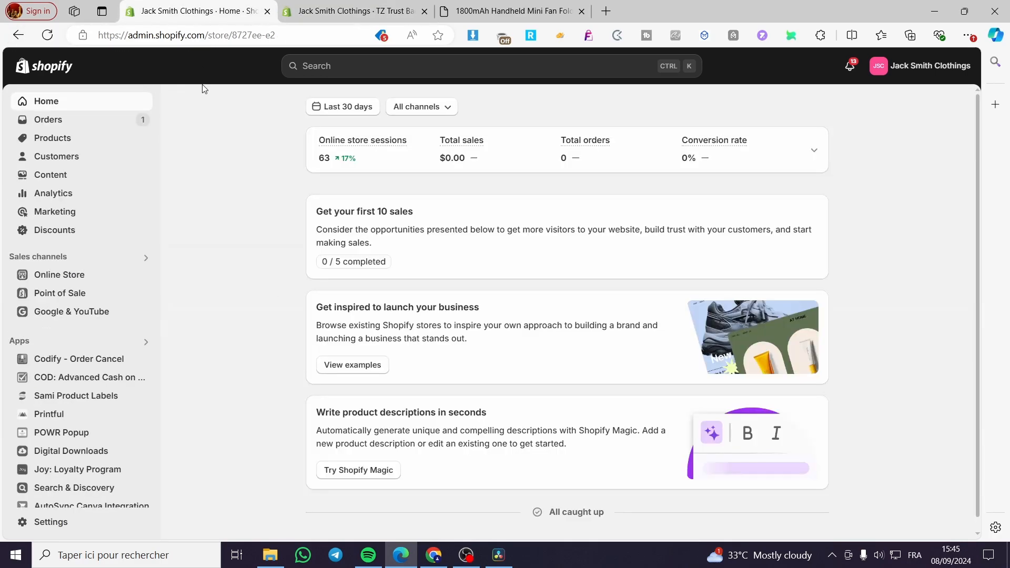
click(99, 282)
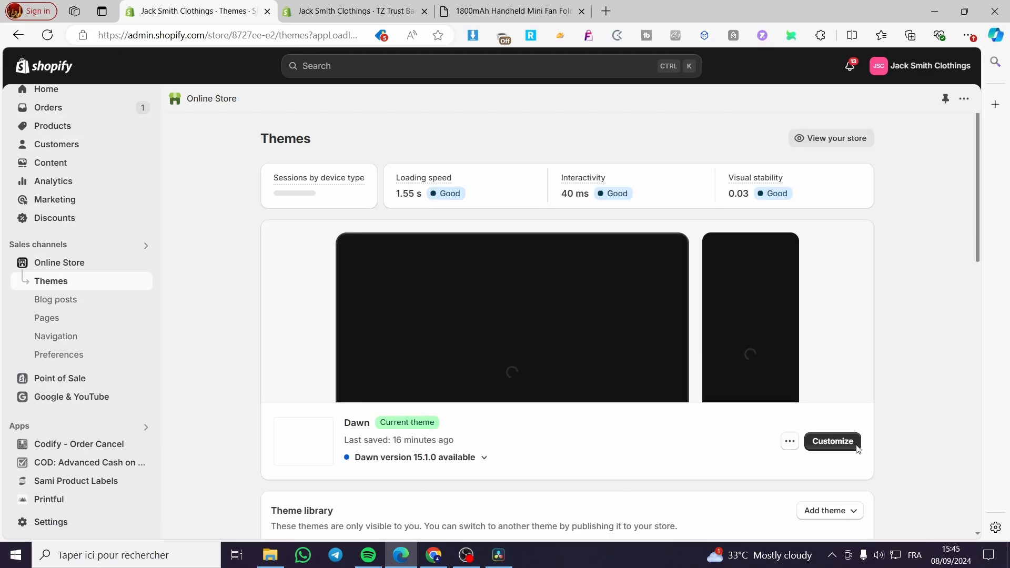
click(856, 445)
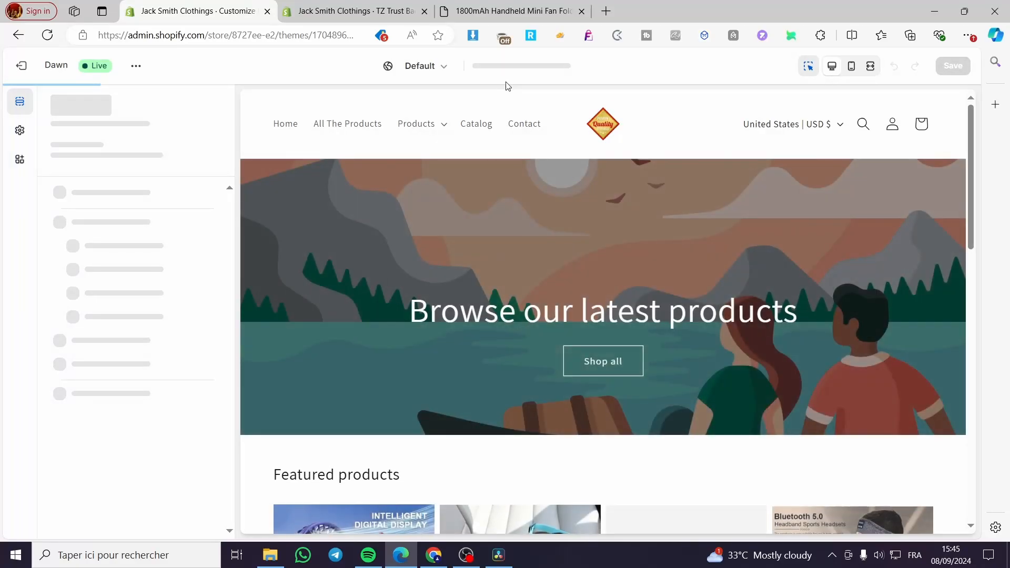
click(524, 67)
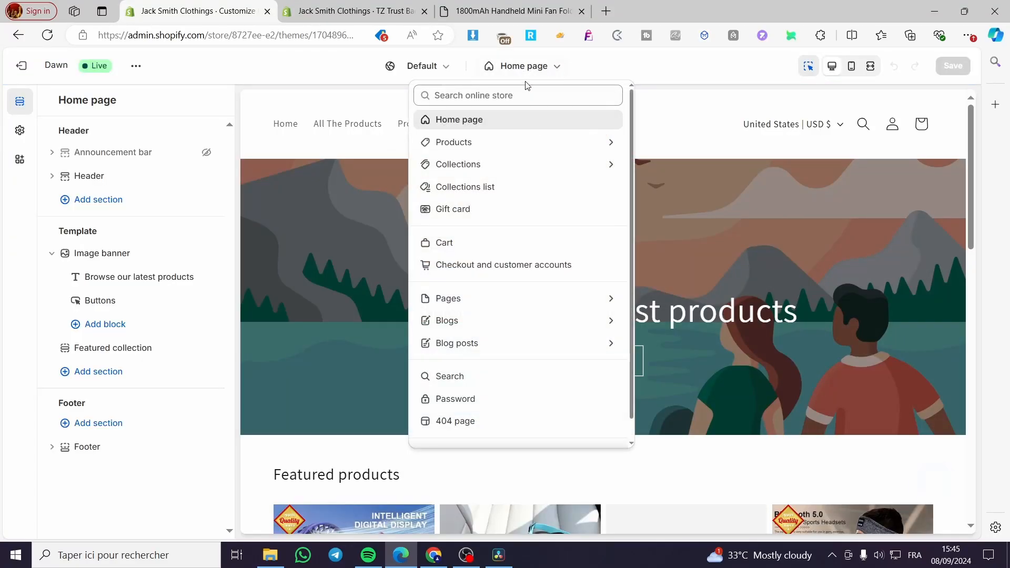
click(470, 149)
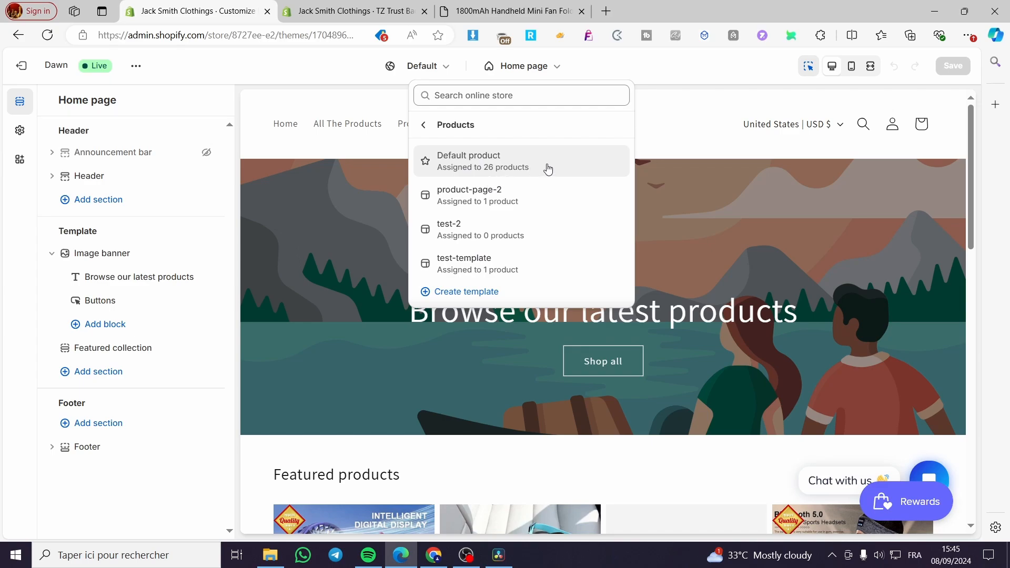
click(548, 168)
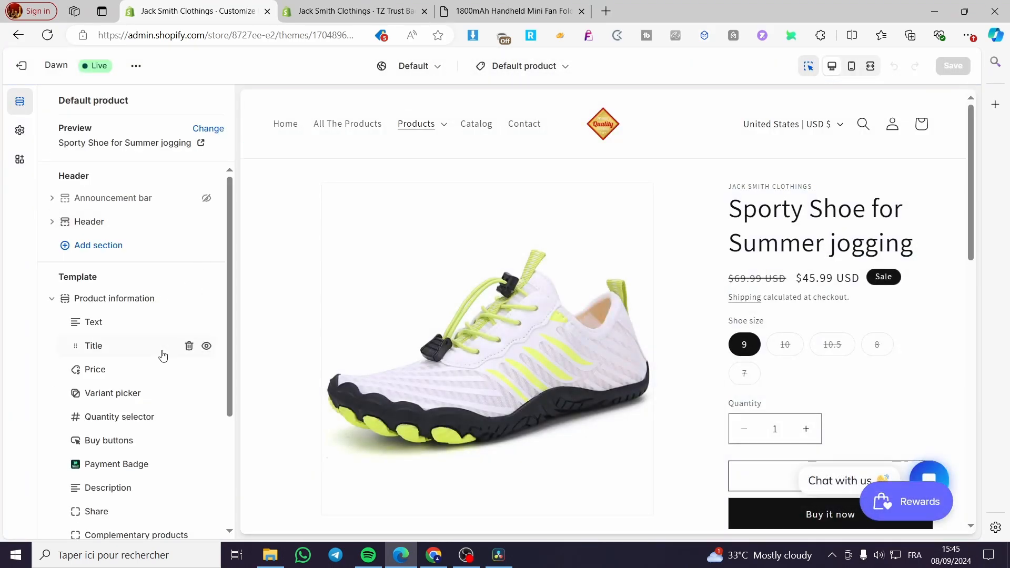
- Move the Payment Badge block below Description in Product information, and return it to its place under Buy buttons
scroll(163, 354, down, 3)
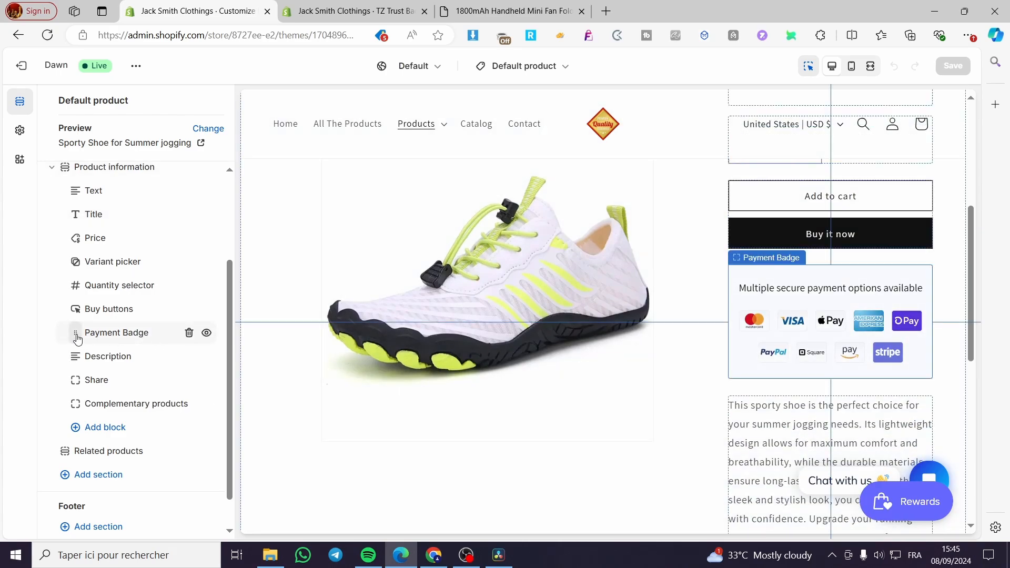
drag(74, 337, 96, 356)
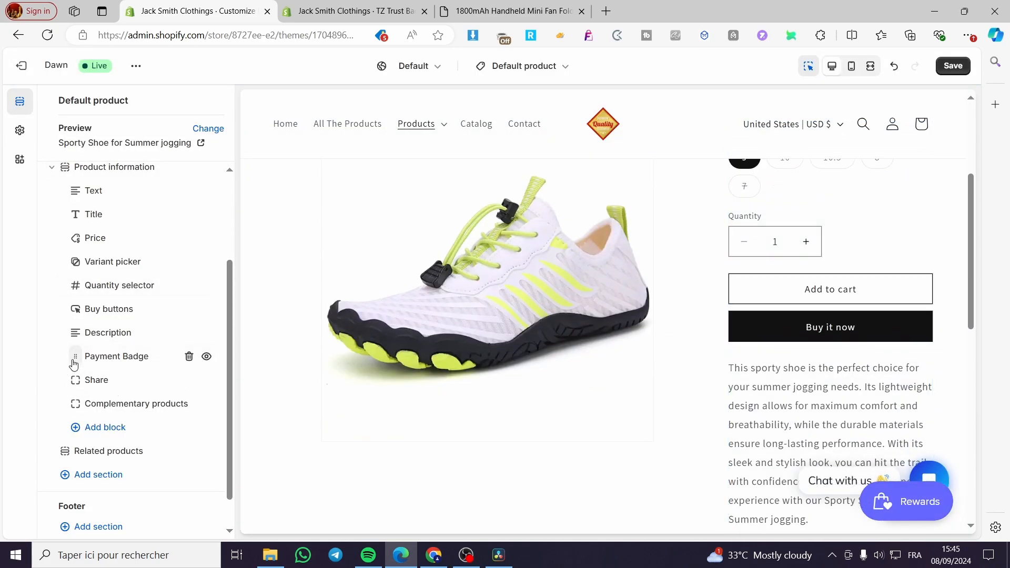
drag(74, 357, 73, 333)
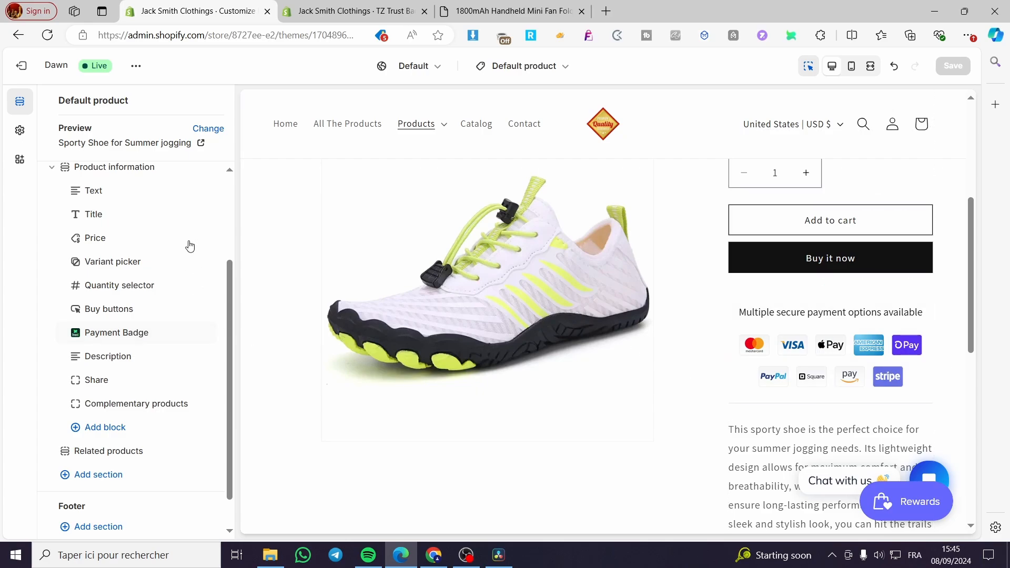
- Return to TZ Trust Badges and add Klarna, Western Union and Skrill to the payment badges for the product page
click(389, 11)
scroll(512, 326, down, 3)
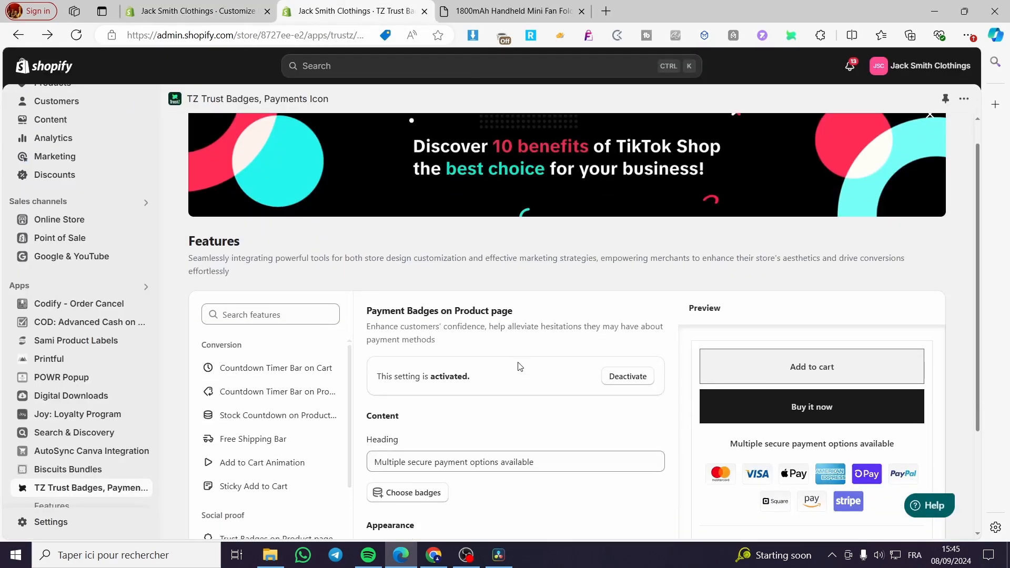
scroll(521, 349, down, 1)
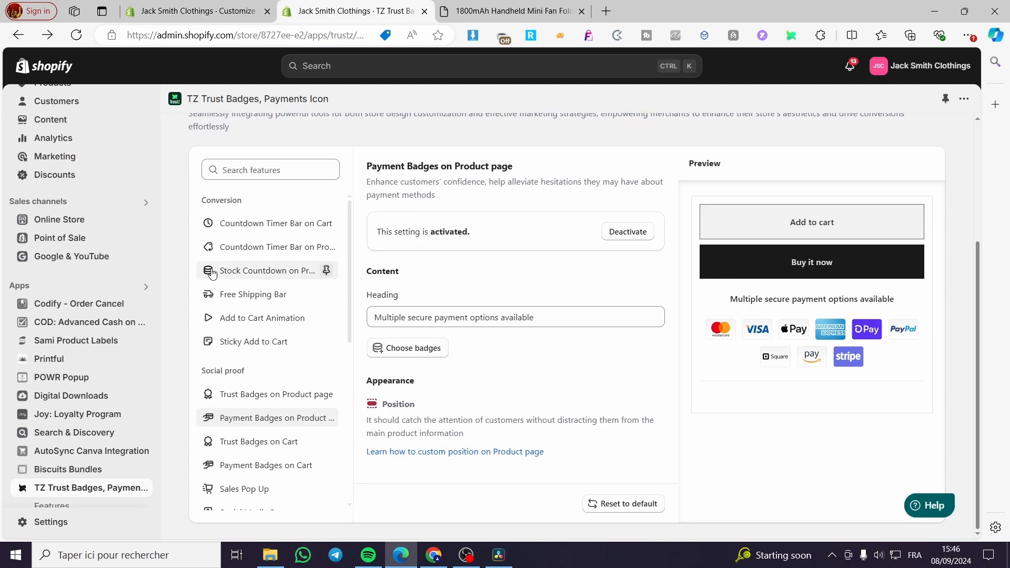
scroll(263, 271, up, 3)
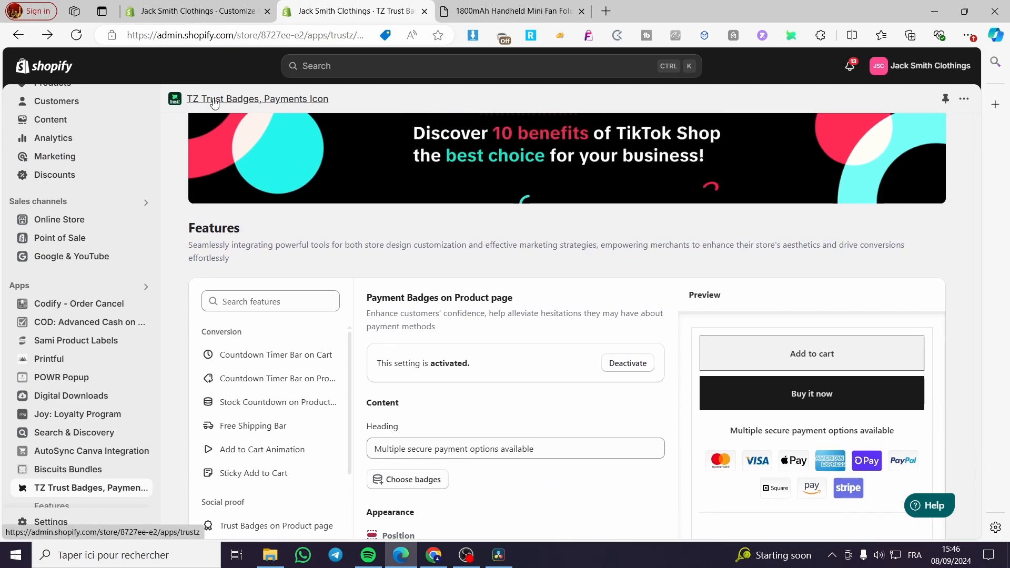
scroll(394, 420, down, 3)
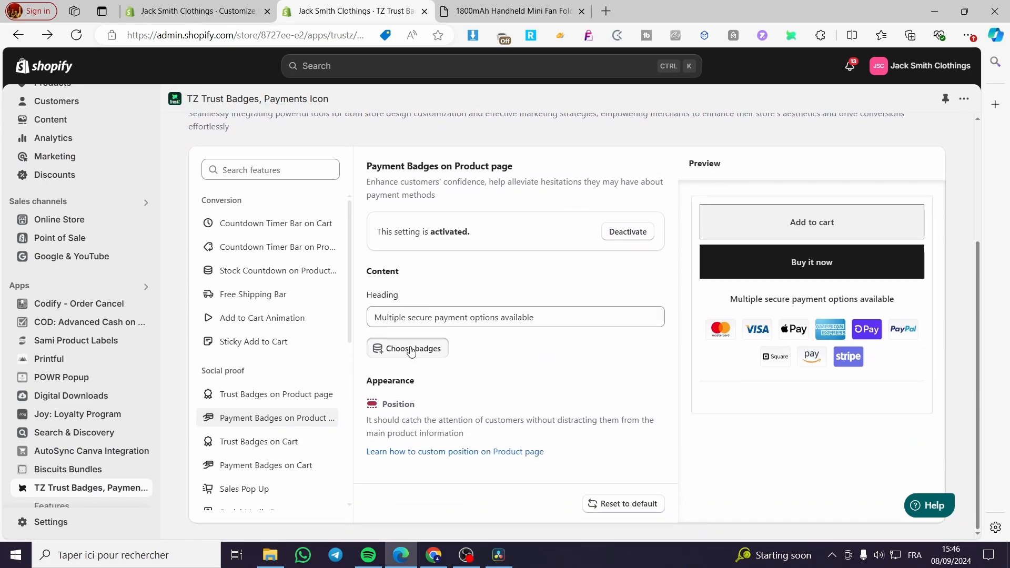
click(411, 349)
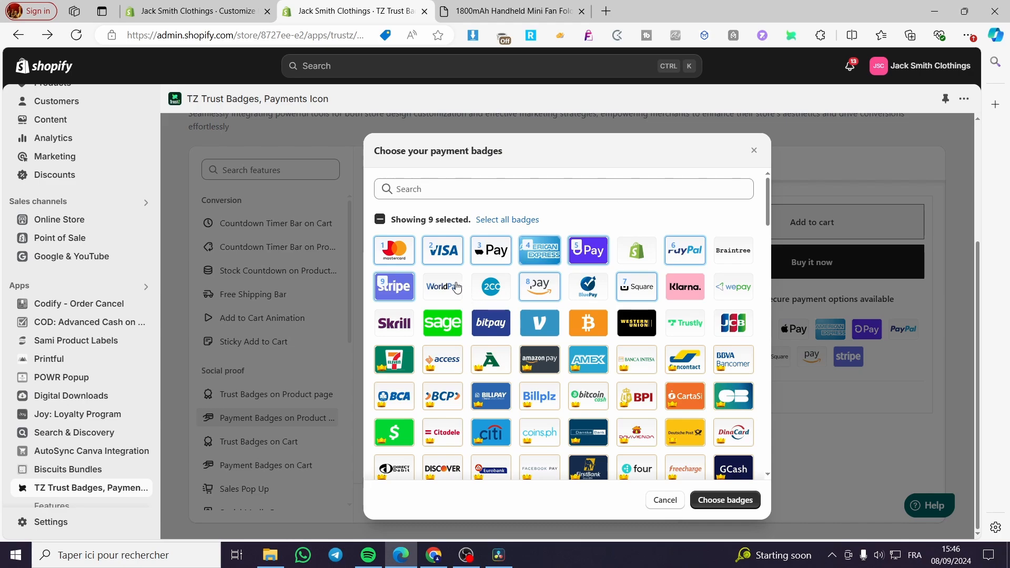
click(698, 296)
click(635, 331)
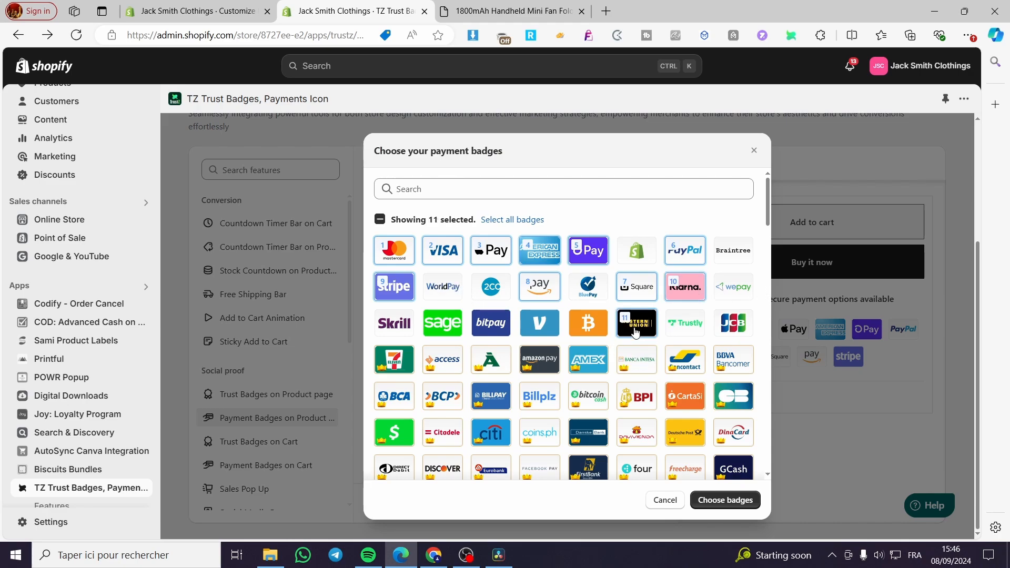
click(396, 328)
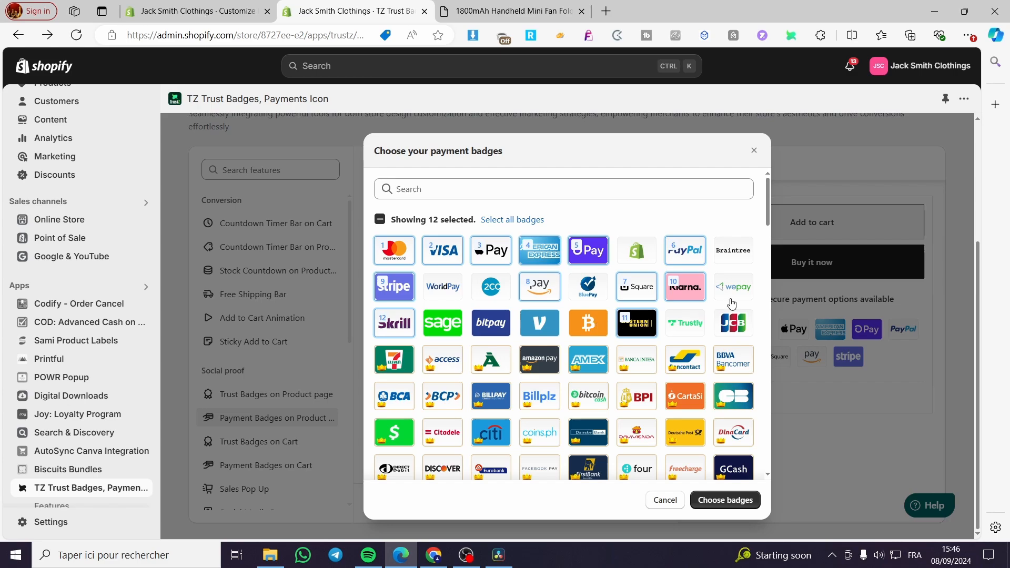
- Add the Braintree badge to the selection, apply the chosen badges, and save the changes
click(737, 257)
click(651, 263)
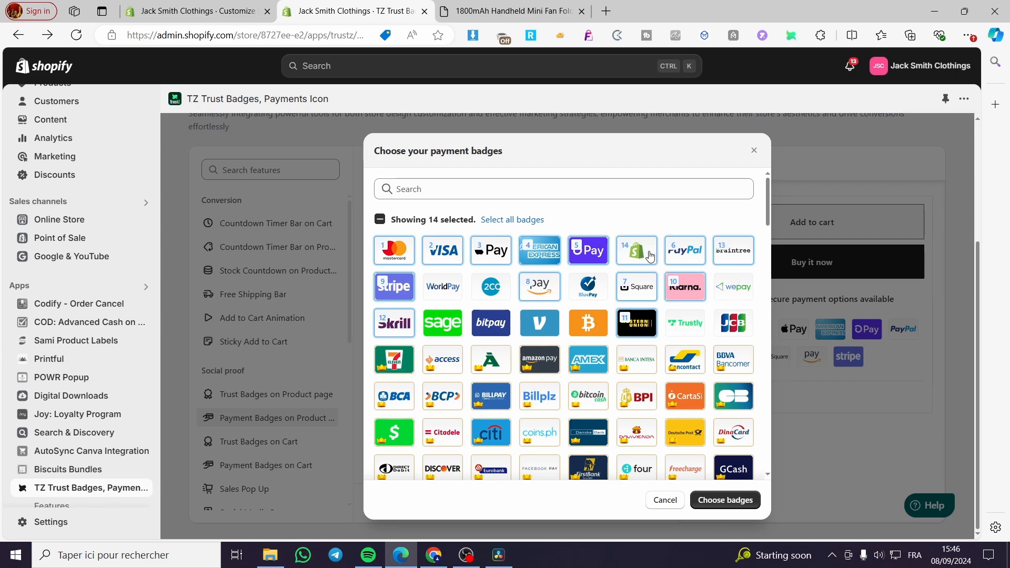
click(729, 499)
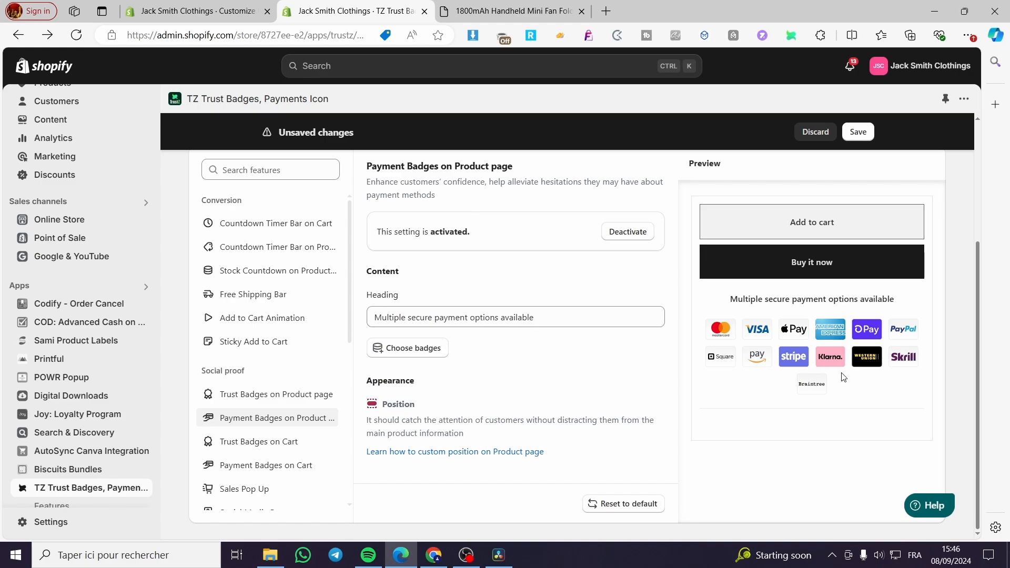
click(858, 131)
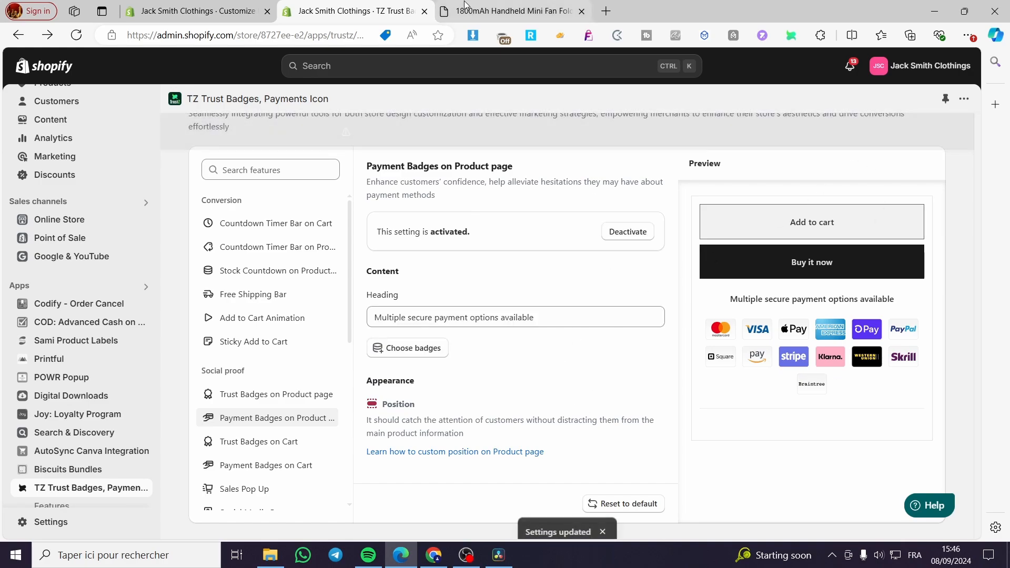
- Reload the 1800mAh Handheld Mini Fan product page, check its updated payment badges, and collapse the Dropship toolbar
click(512, 11)
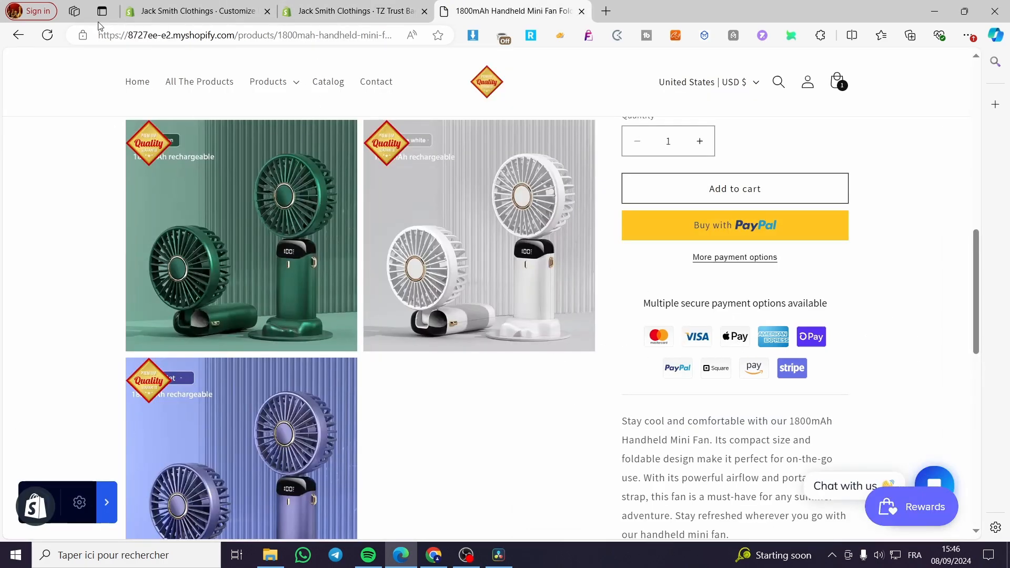
click(48, 35)
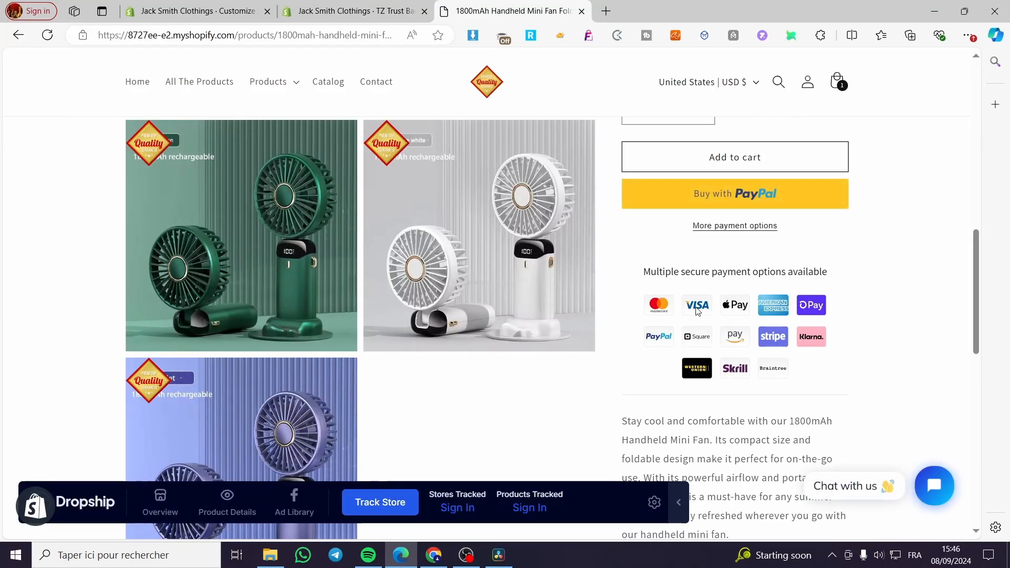
scroll(803, 378, down, 5)
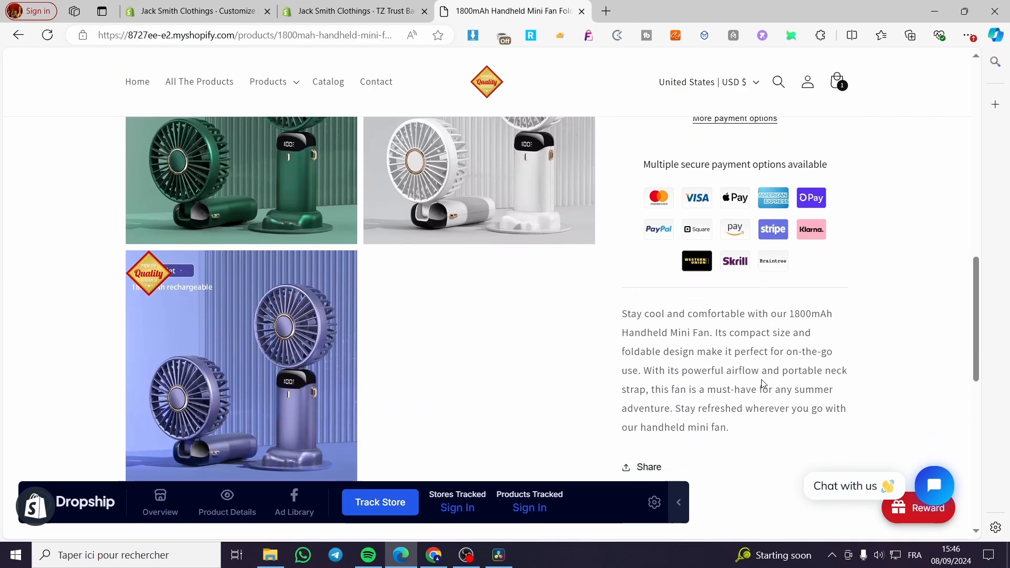
scroll(588, 368, up, 8)
scroll(558, 368, up, 2)
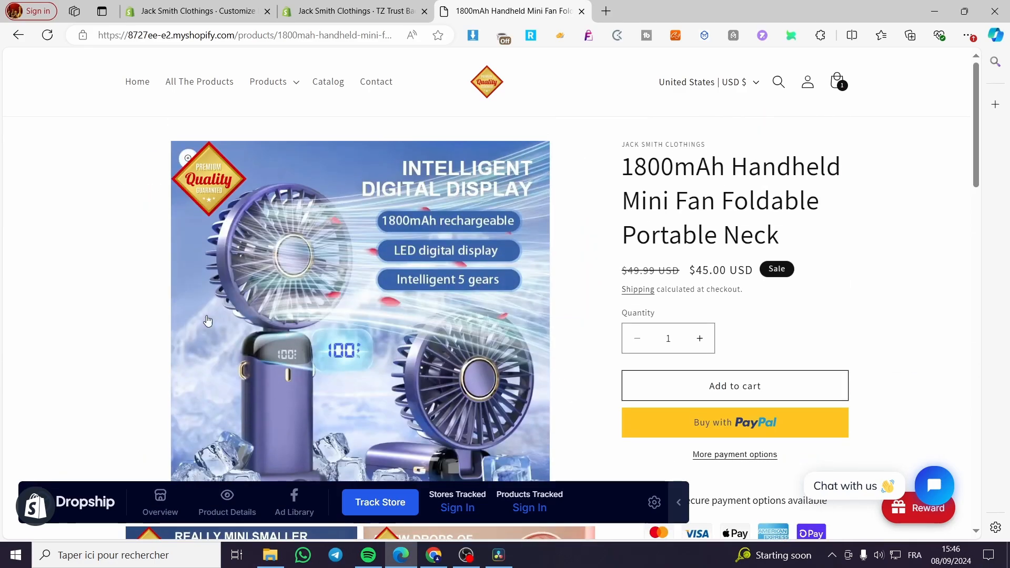
click(679, 503)
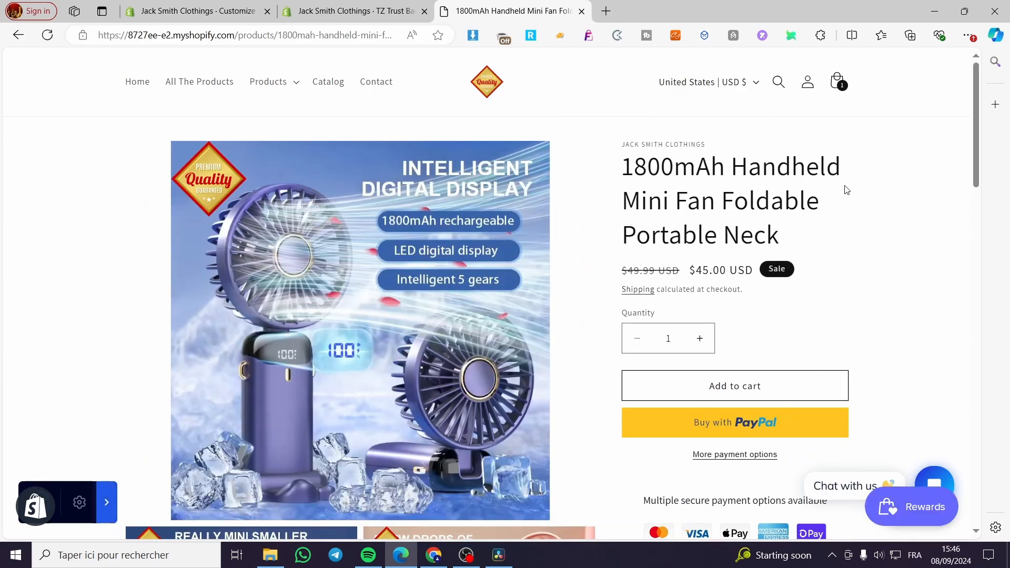